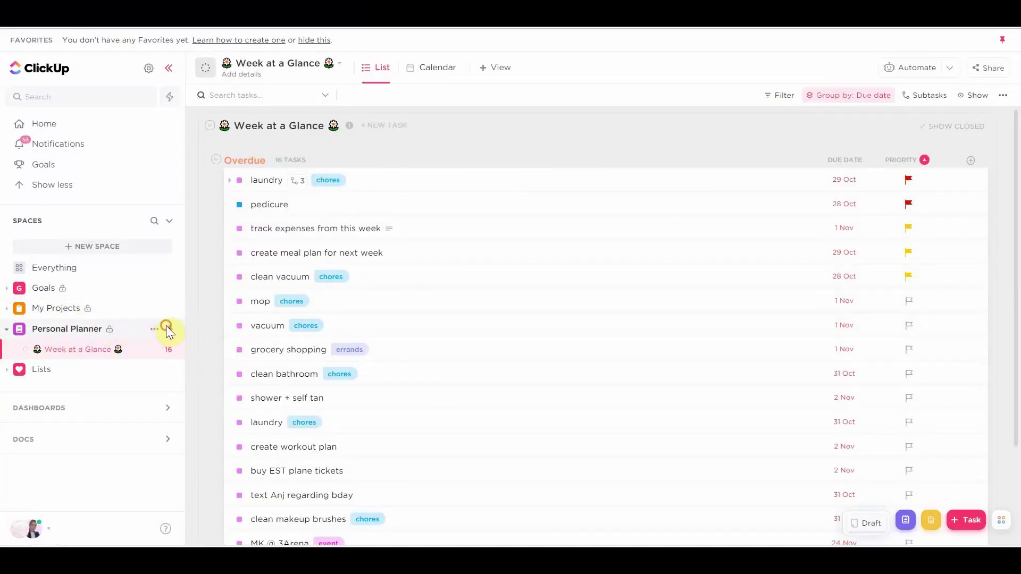
# Step: Create a list in Personal Planner named 'Habit Tracker' with a seedling emoji on each side
pyautogui.click(169, 329)
pyautogui.click(209, 359)
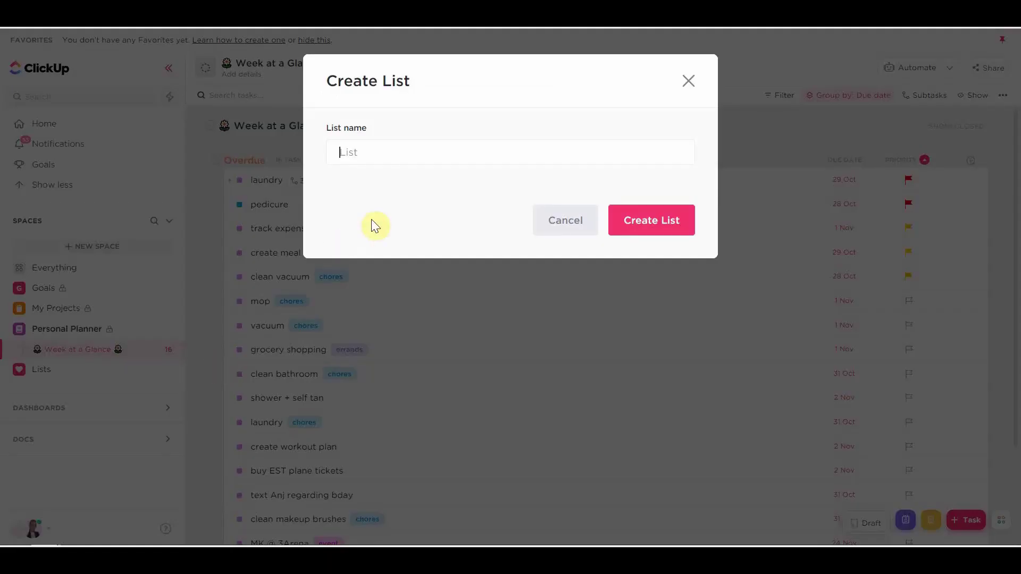
pyautogui.press('super+period')
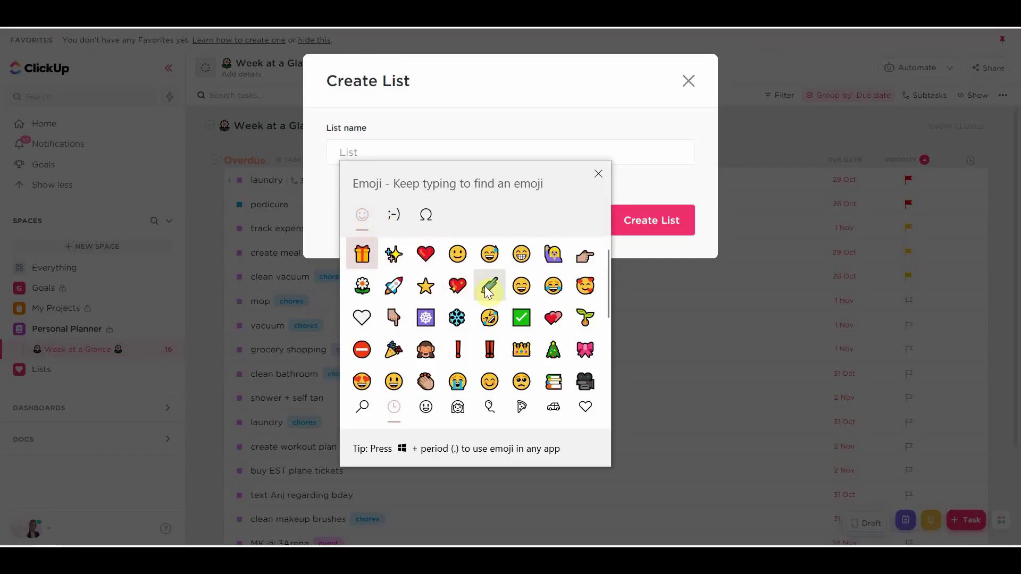
pyautogui.click(395, 288)
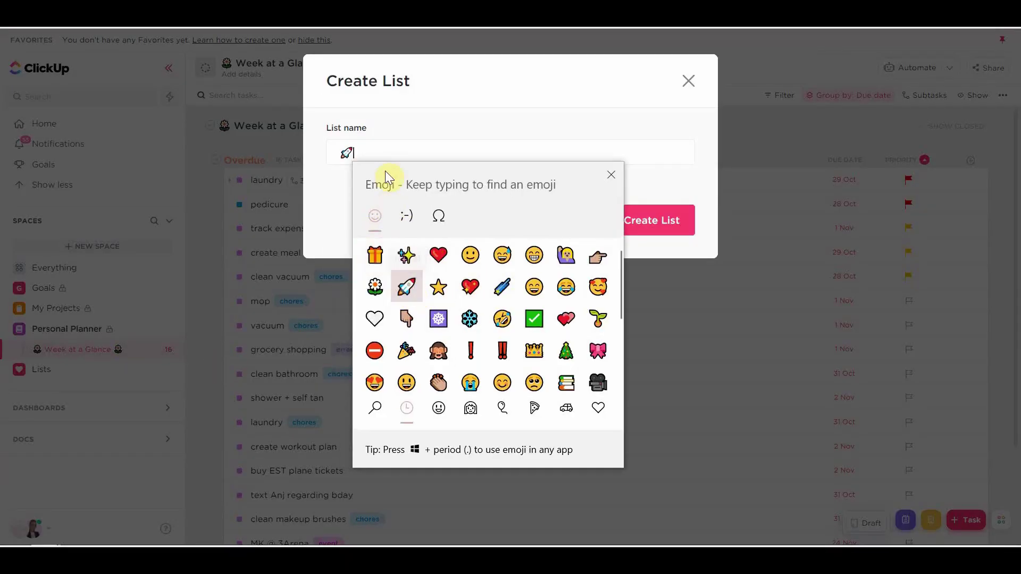
pyautogui.click(382, 159)
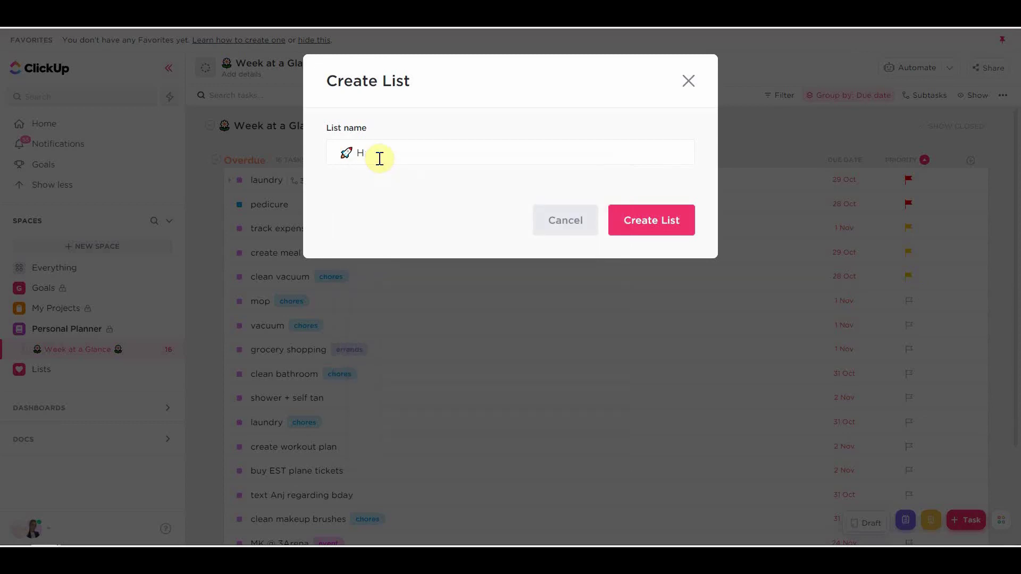
pyautogui.press('super+period')
pyautogui.click(595, 319)
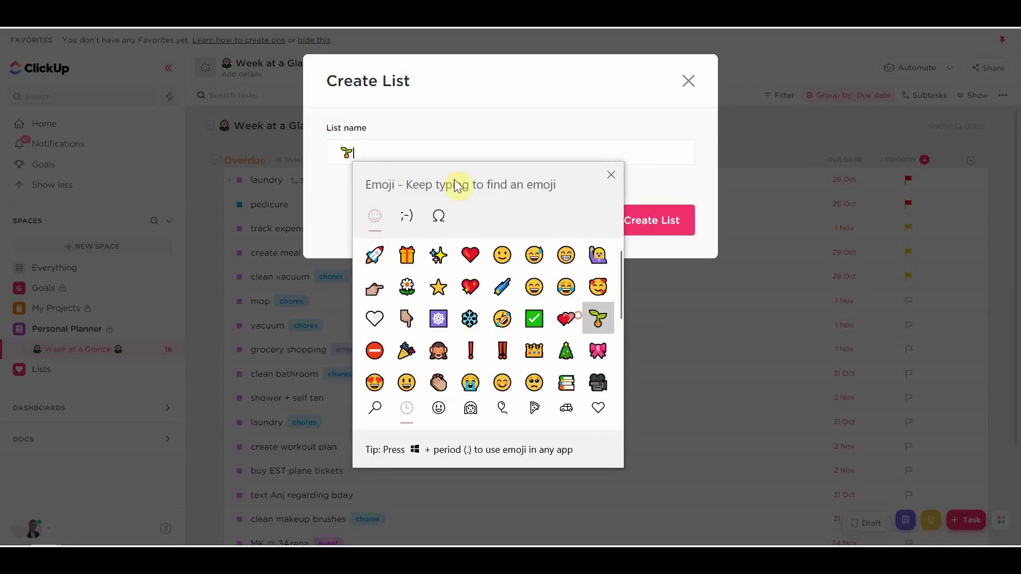
pyautogui.click(356, 154)
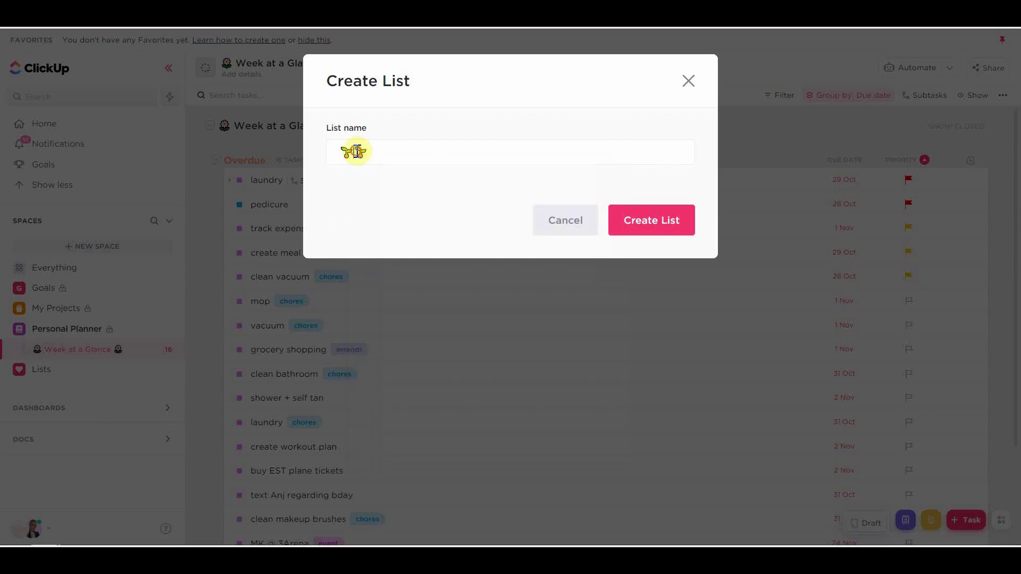
pyautogui.write('Habit Tracker 🌱')
pyautogui.click(646, 229)
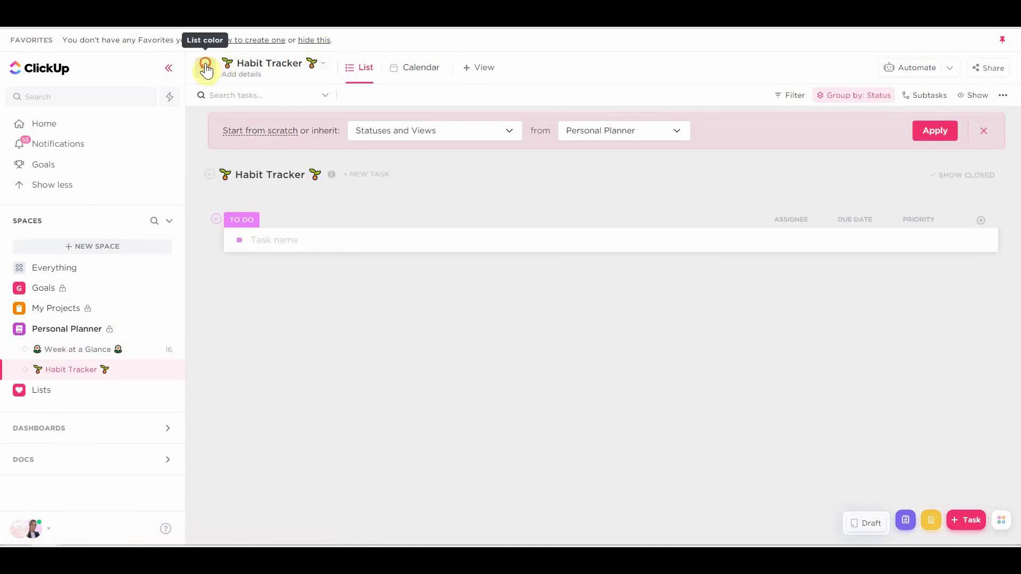
# Step: Colour the list pink and add the first tasks, Make bed and Workout
pyautogui.click(205, 67)
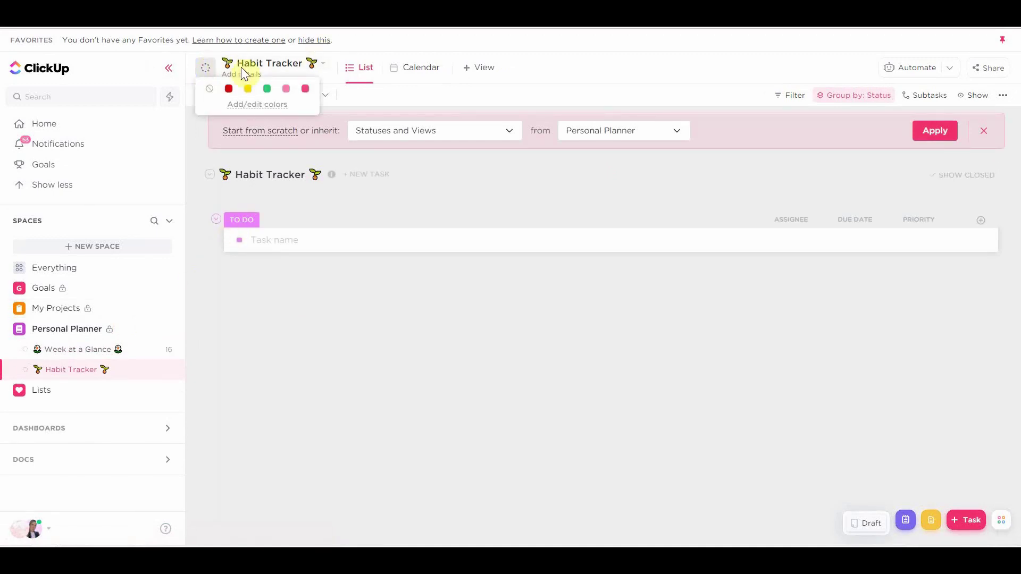
pyautogui.click(298, 90)
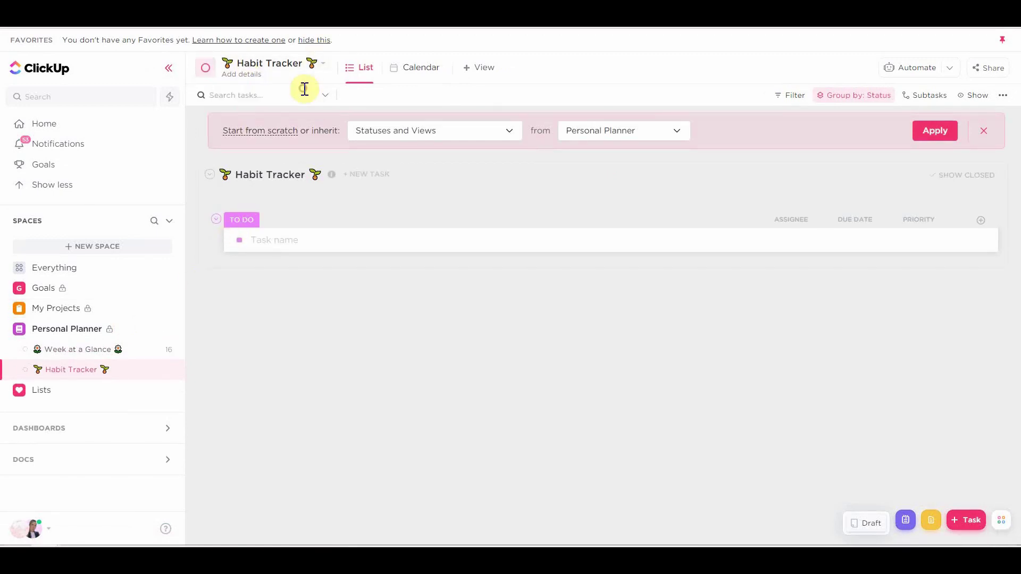
pyautogui.click(328, 240)
pyautogui.write('Make bed')
pyautogui.press('Return')
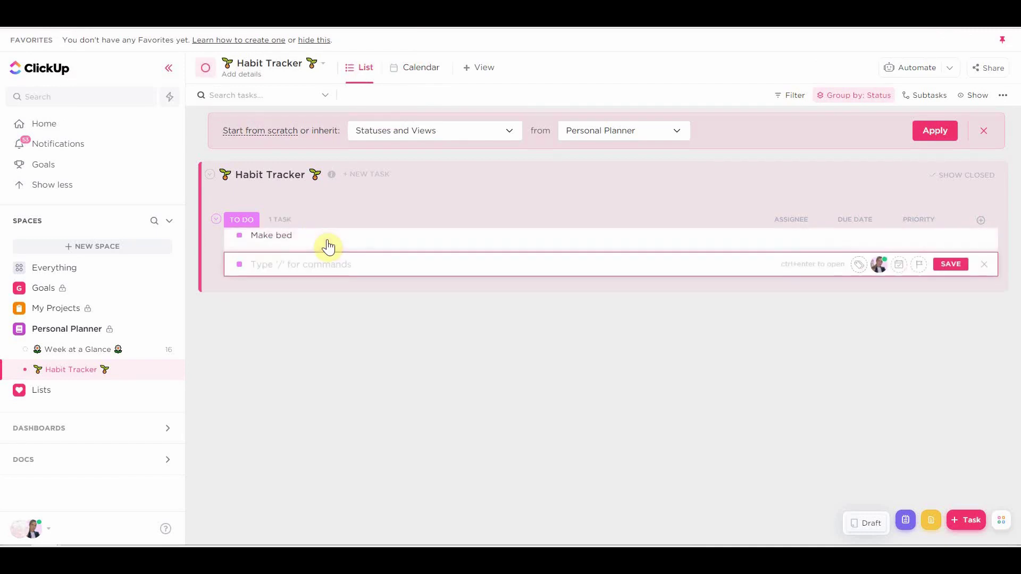
pyautogui.write('Workout')
pyautogui.press('Return')
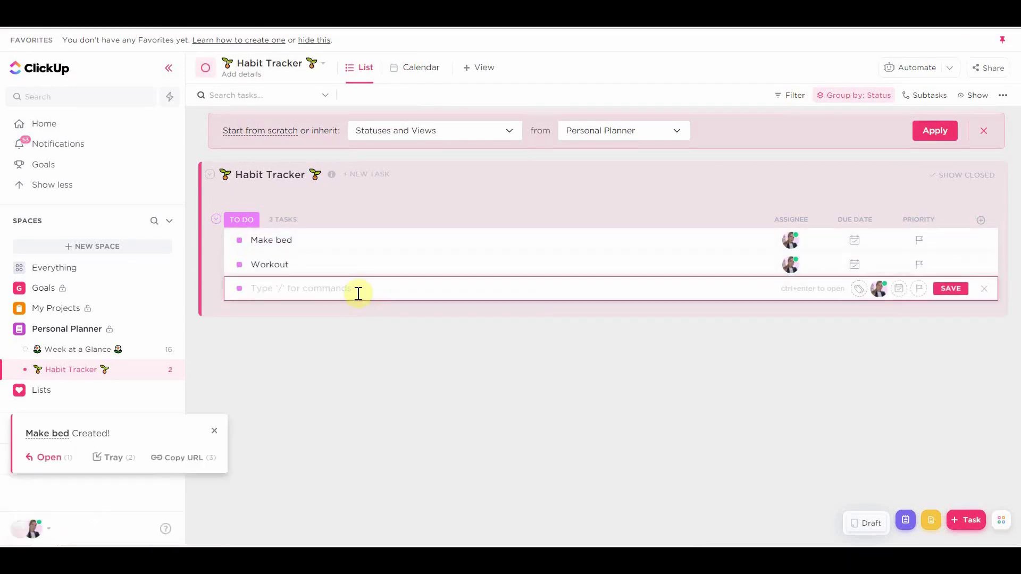
# Step: Add the tasks Go for a walk, Prep breakfast for the morning and Read 10 pages
pyautogui.write('Go for a walk')
pyautogui.press('Return')
pyautogui.write('M')
pyautogui.press('BackSpace')
pyautogui.write('Prep breakfast for the morning')
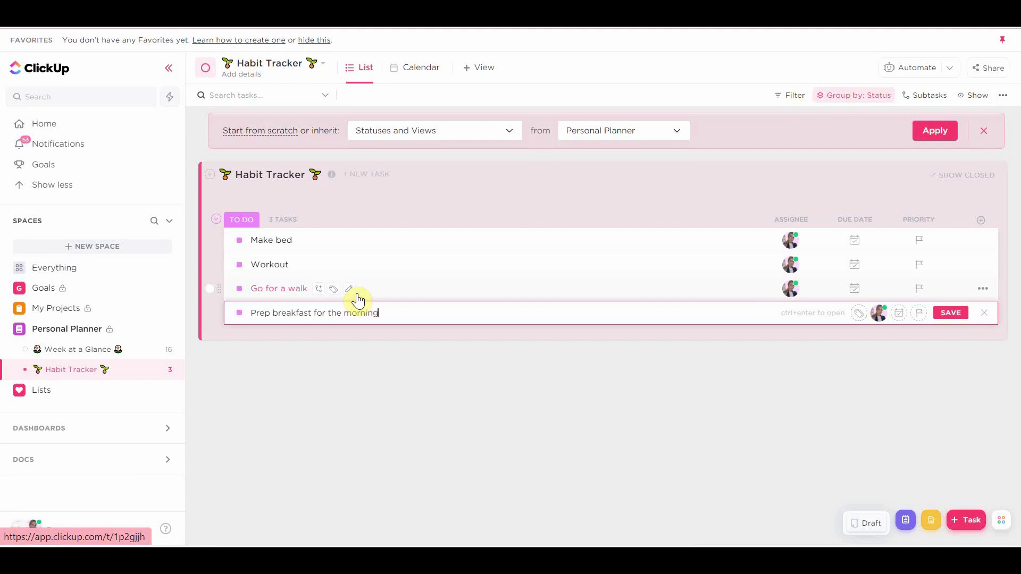
pyautogui.press('Return')
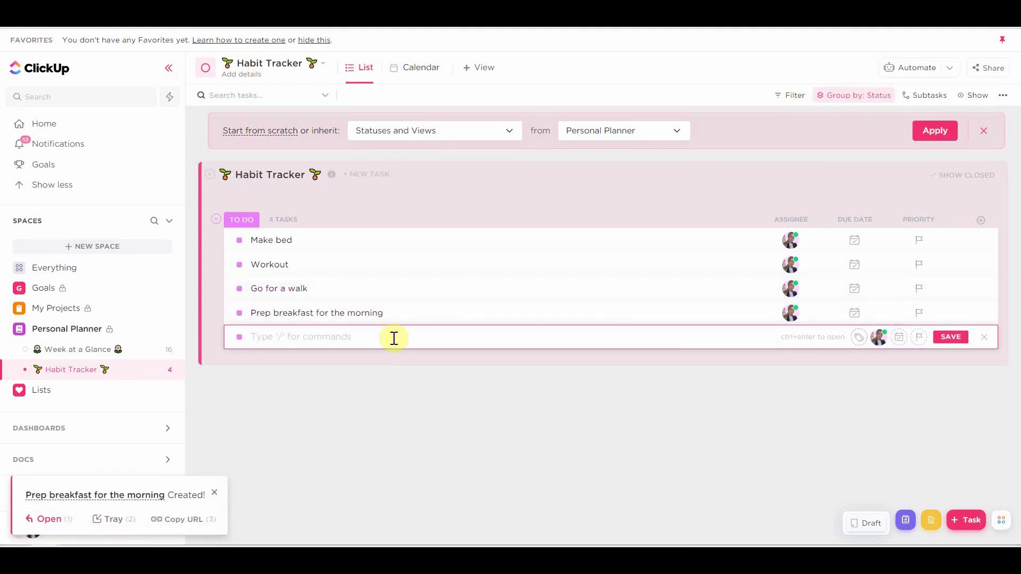
pyautogui.write('Read 10 pages')
pyautogui.press('Return')
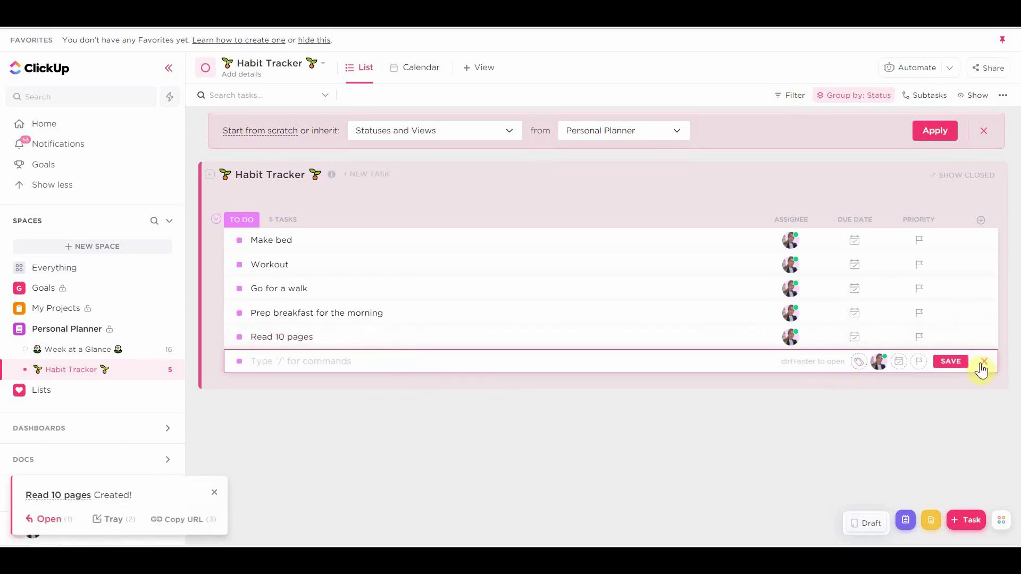
# Step: Hide the Assignee, Due date and Priority columns
pyautogui.click(981, 364)
pyautogui.click(981, 220)
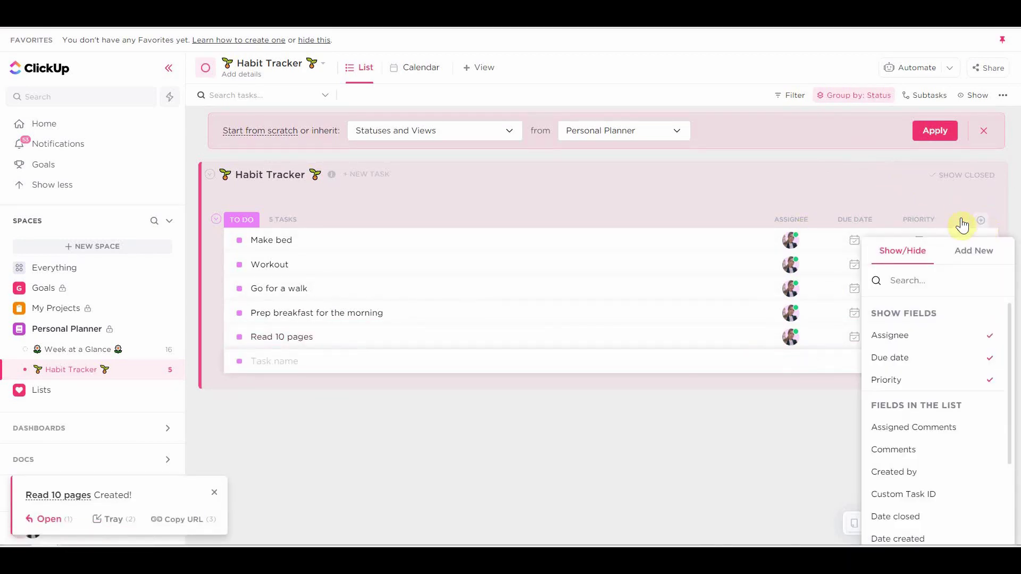
pyautogui.click(934, 336)
pyautogui.click(982, 221)
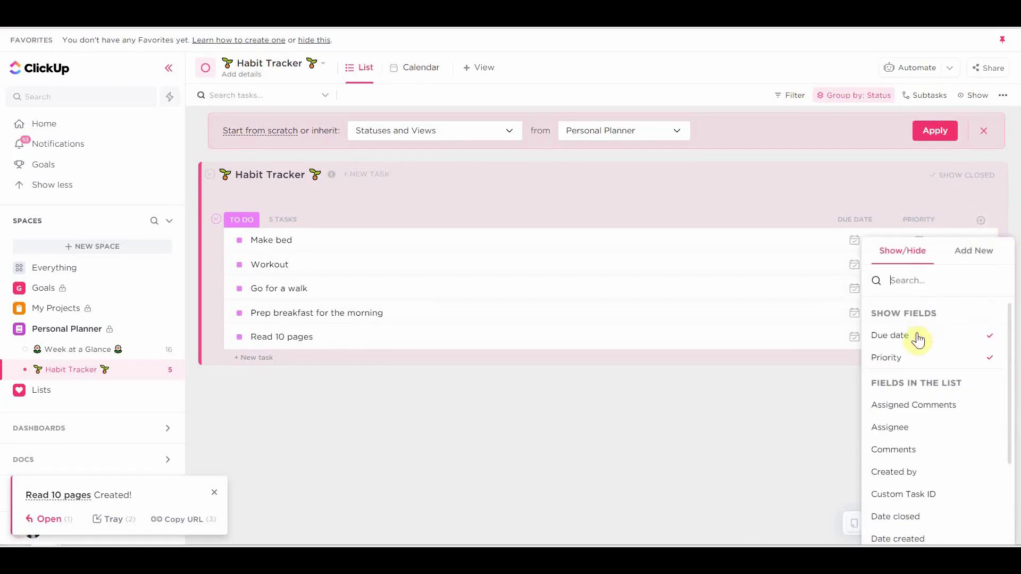
pyautogui.click(919, 340)
pyautogui.click(918, 341)
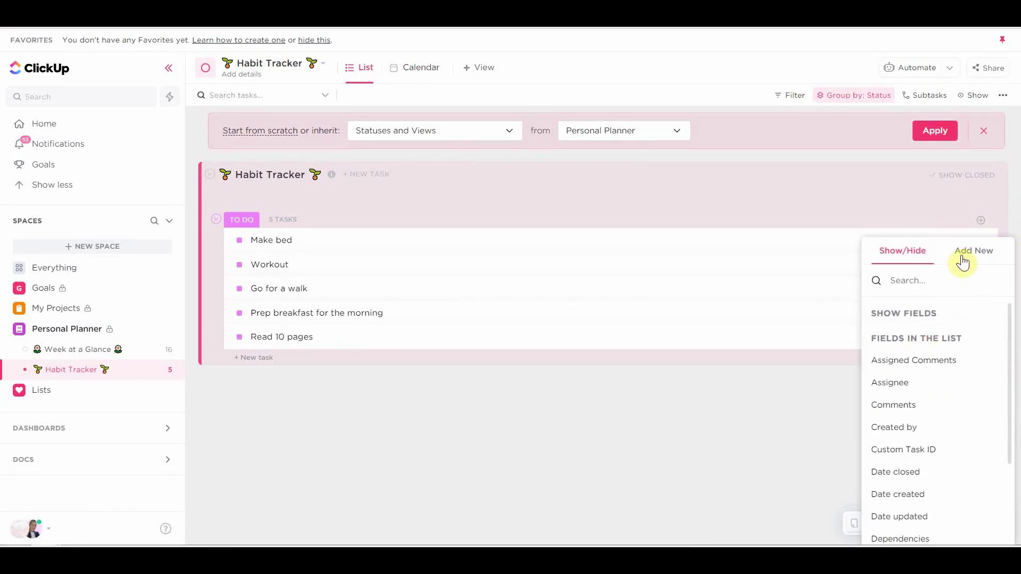
# Step: Add a Number column named 'frequency'
pyautogui.click(960, 262)
pyautogui.scroll(-3, 946, 369)
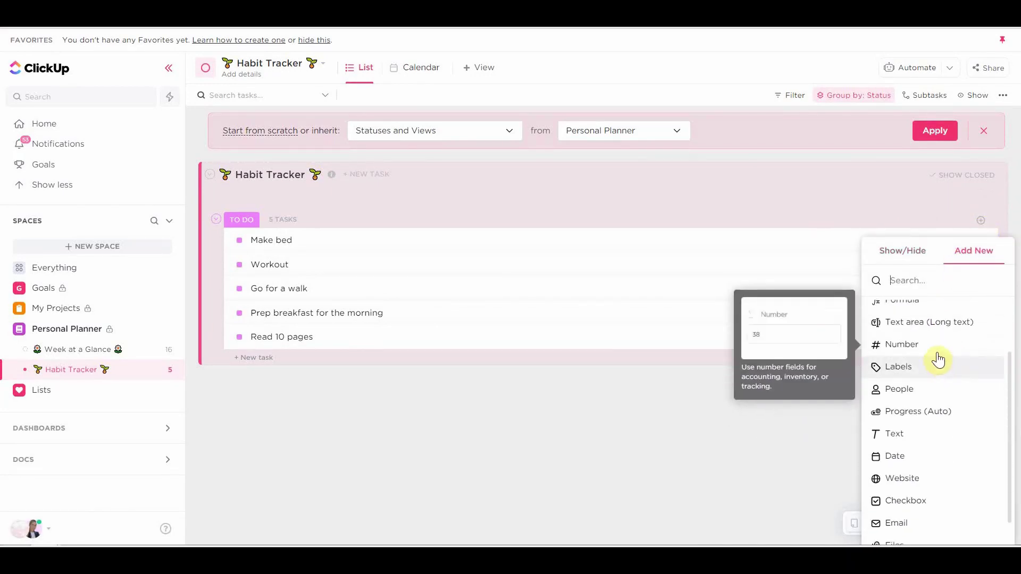
pyautogui.click(934, 353)
pyautogui.write('fred')
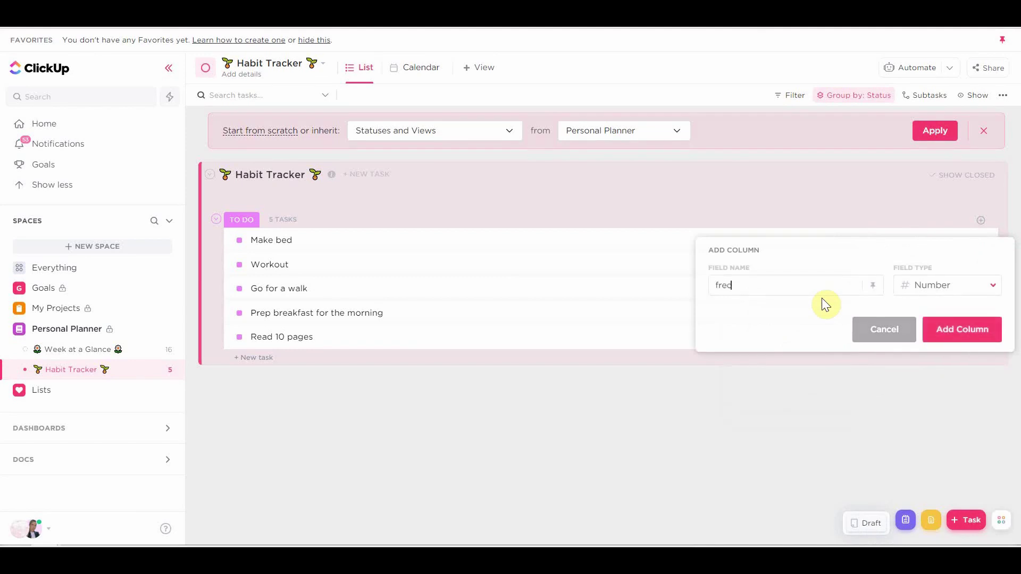
pyautogui.press('BackSpace')
pyautogui.write('quency')
pyautogui.click(952, 329)
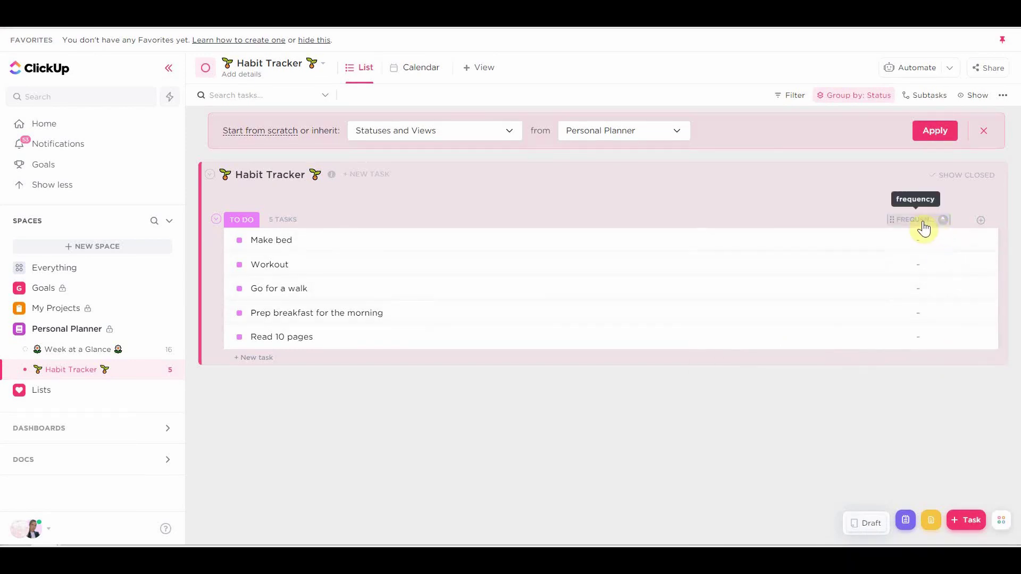
# Step: Rename the frequency field to 'frequency per month'
pyautogui.click(923, 221)
pyautogui.click(947, 418)
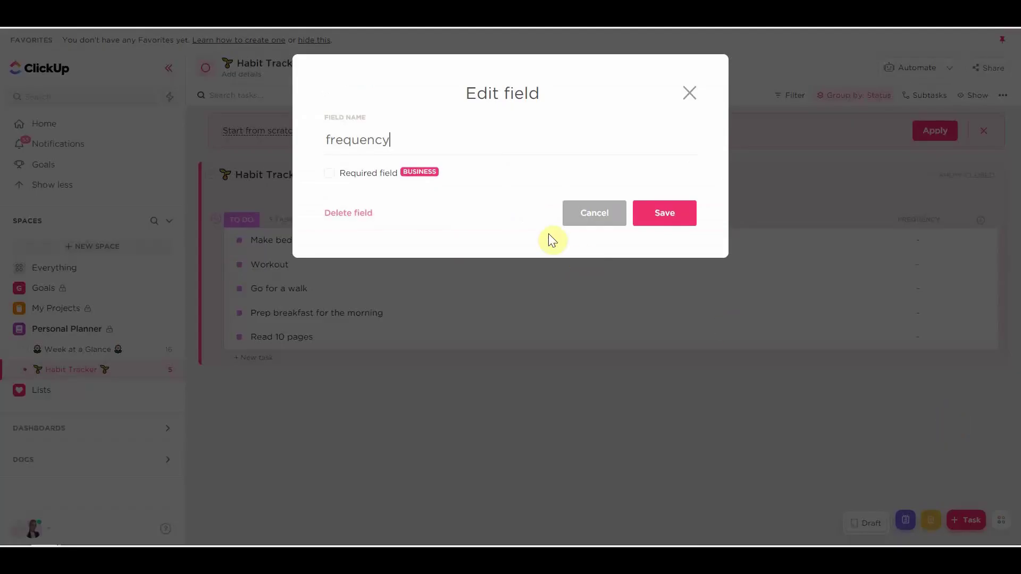
pyautogui.write('/')
pyautogui.press('BackSpace')
pyautogui.write('per month')
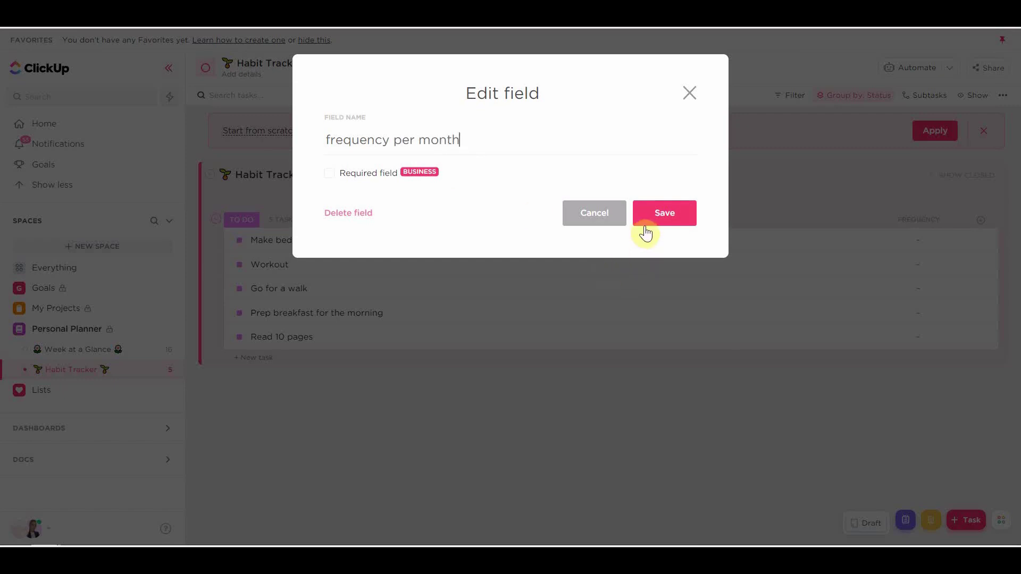
pyautogui.click(669, 215)
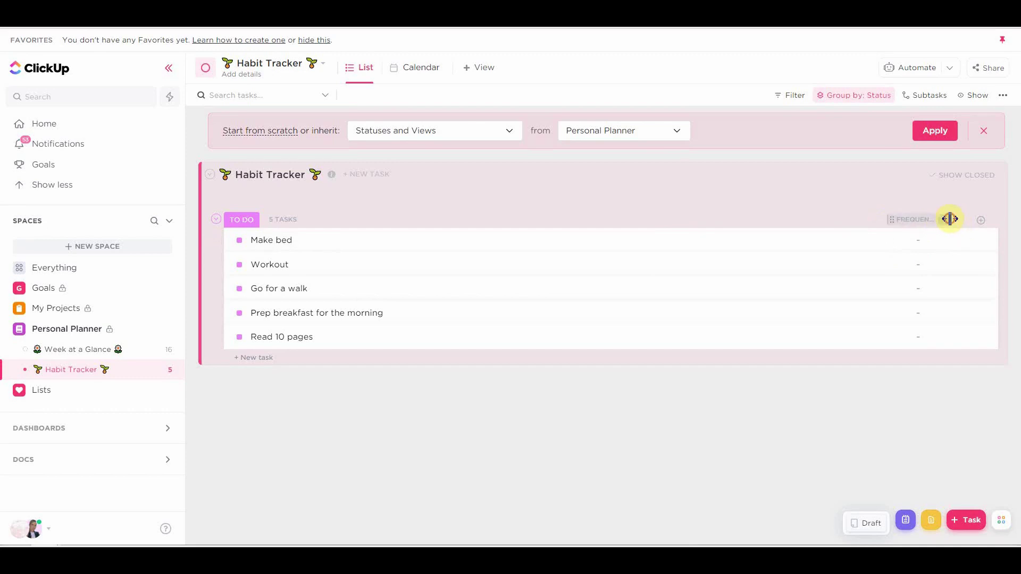
# Step: Widen the frequency column and enter monthly frequencies 25, 18, 8, 18 and 20 for the five habits
pyautogui.moveTo(949, 219); pyautogui.dragTo(978, 223)
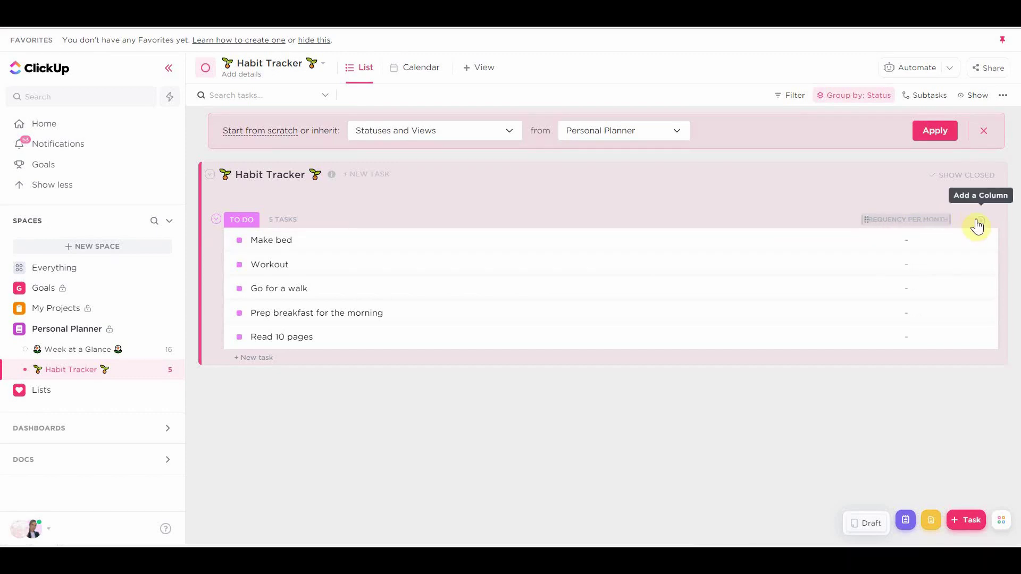
pyautogui.click(911, 244)
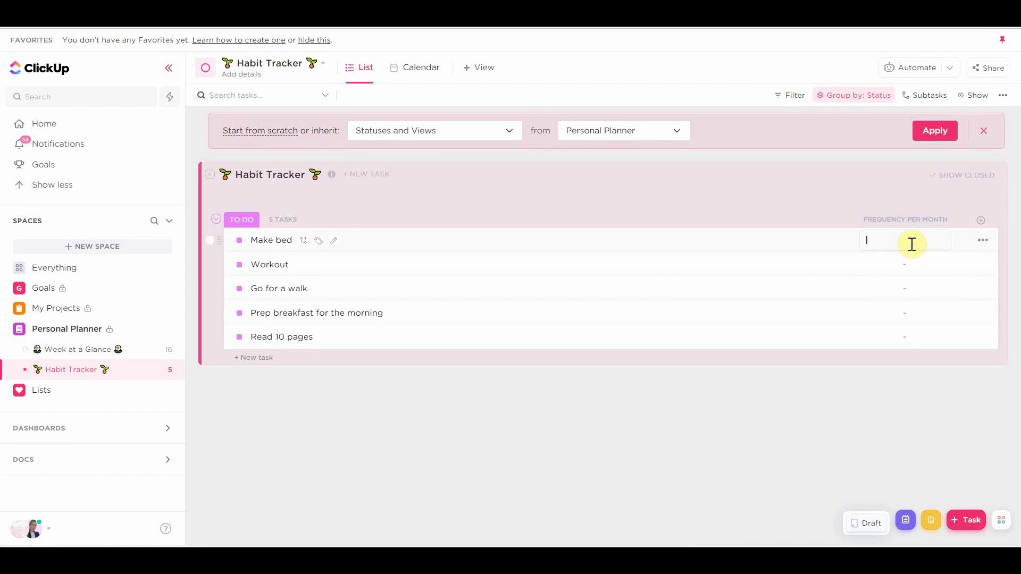
pyautogui.write('25')
pyautogui.press('Return')
pyautogui.click(914, 263)
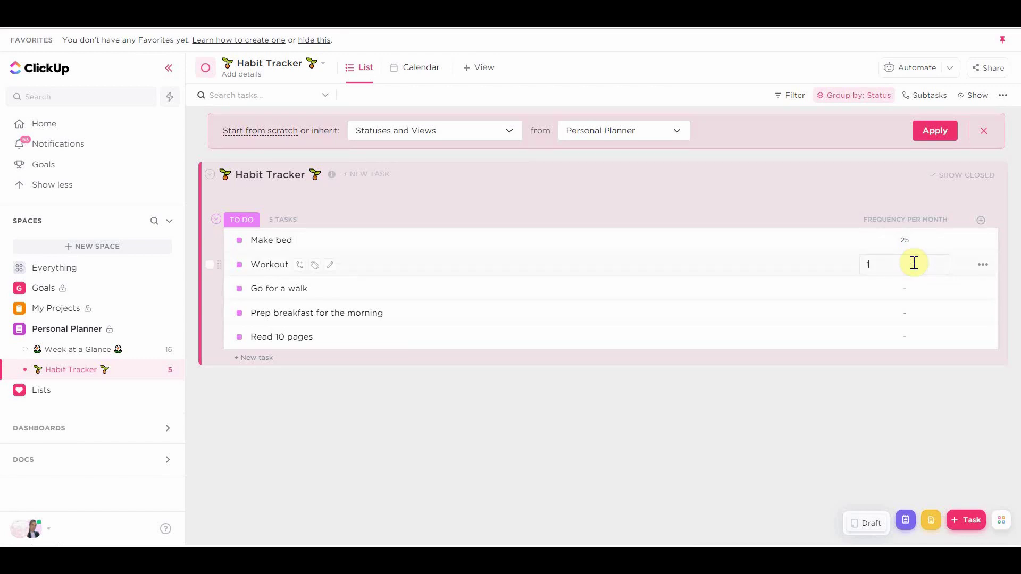
pyautogui.write('18')
pyautogui.press('Return')
pyautogui.click(917, 294)
pyautogui.write('8')
pyautogui.press('Return')
pyautogui.click(917, 312)
pyautogui.write('18')
pyautogui.press('Return')
pyautogui.click(913, 338)
pyautogui.write('20')
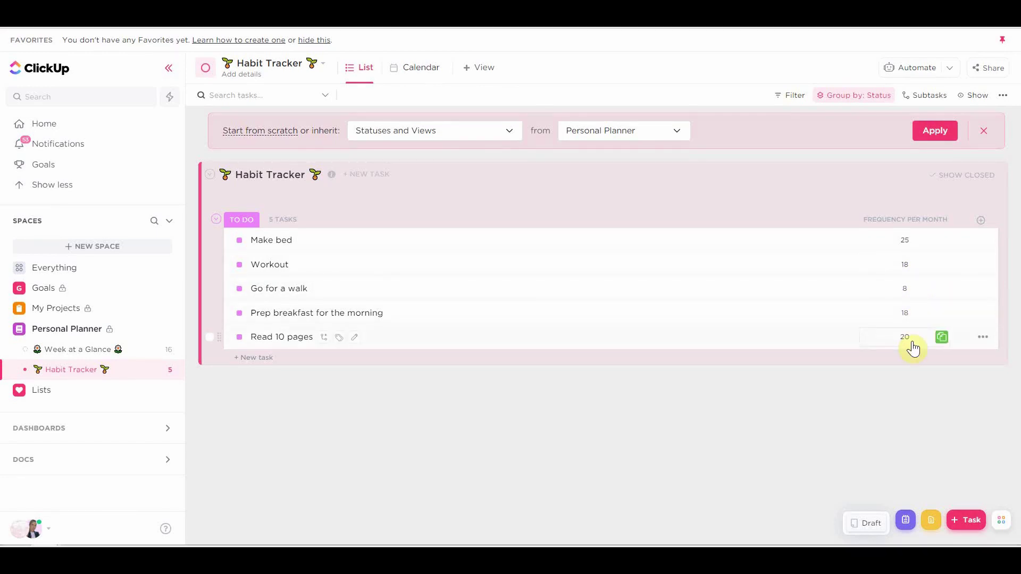
pyautogui.press('Return')
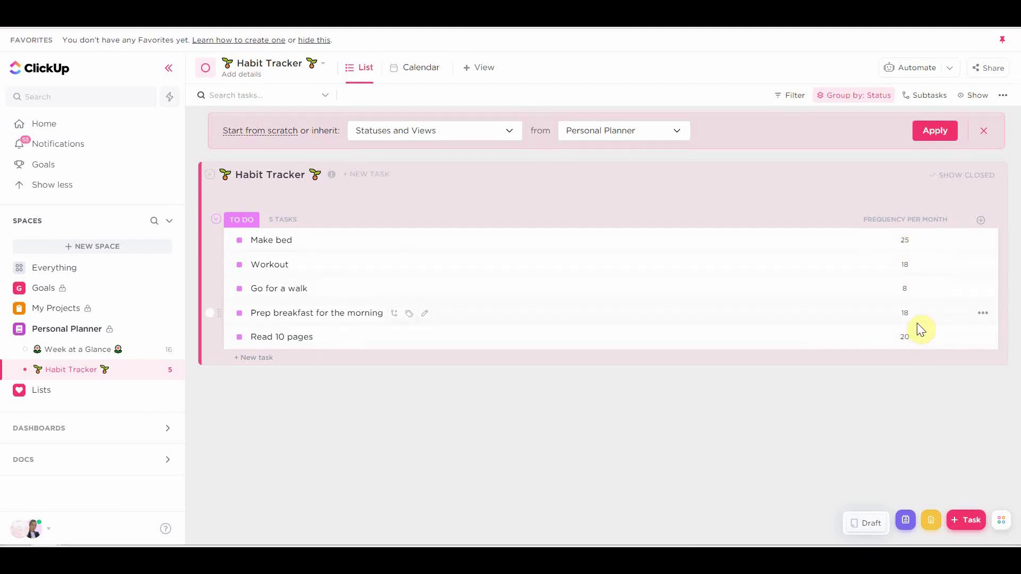
# Step: Add a Progress (Manual) column named 'progress' with end value 31, leaving sliders at 0
pyautogui.click(981, 221)
pyautogui.scroll(-3, 966, 358)
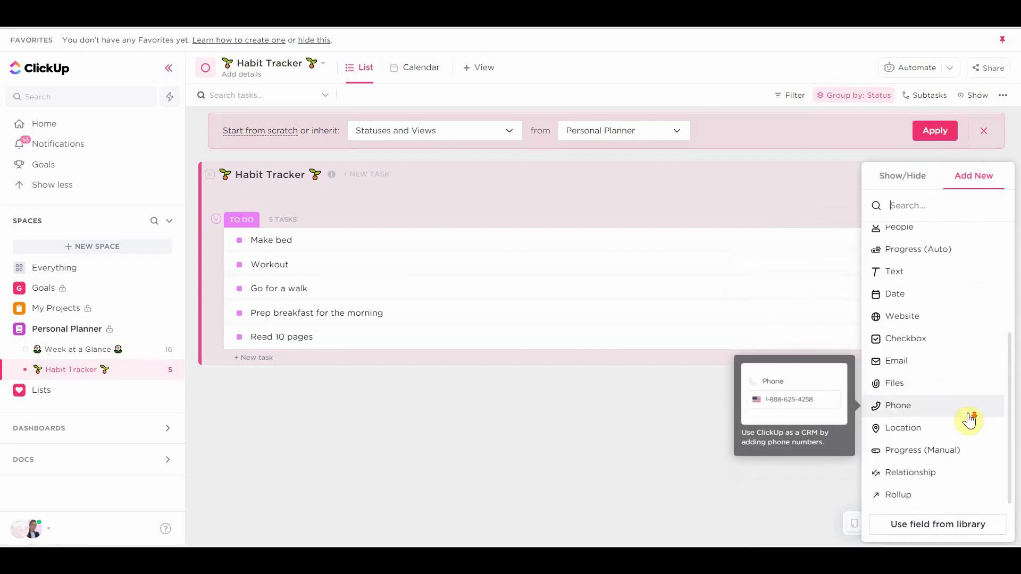
pyautogui.click(967, 451)
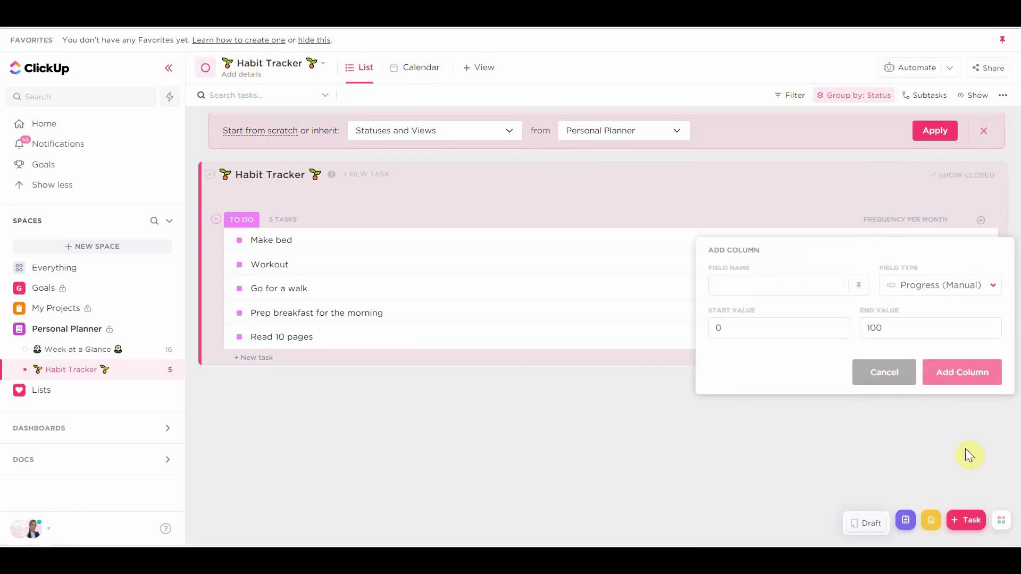
pyautogui.write('progres')
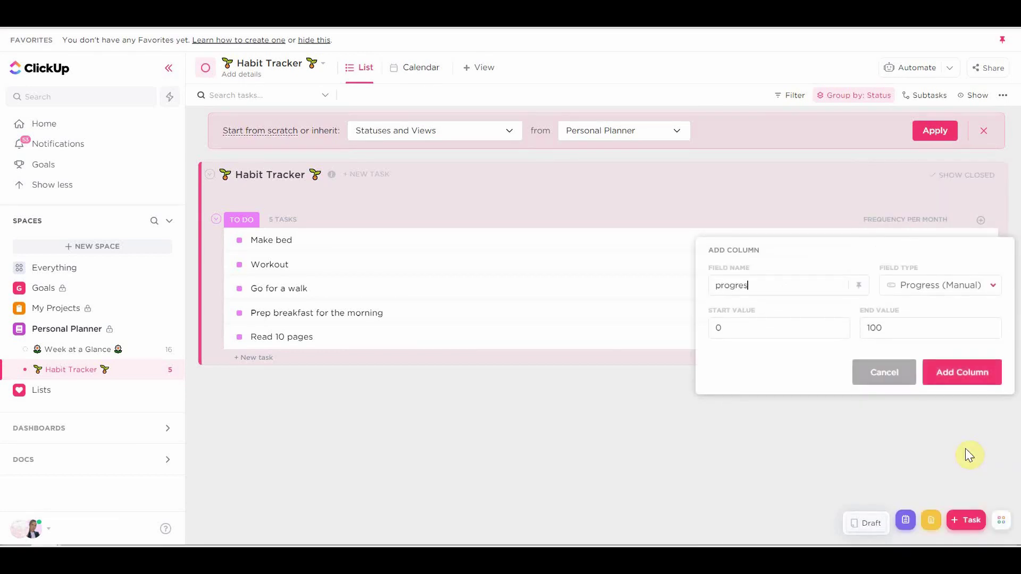
pyautogui.write('s')
pyautogui.doubleClick(893, 331)
pyautogui.press('BackSpace')
pyautogui.write('31')
pyautogui.click(949, 371)
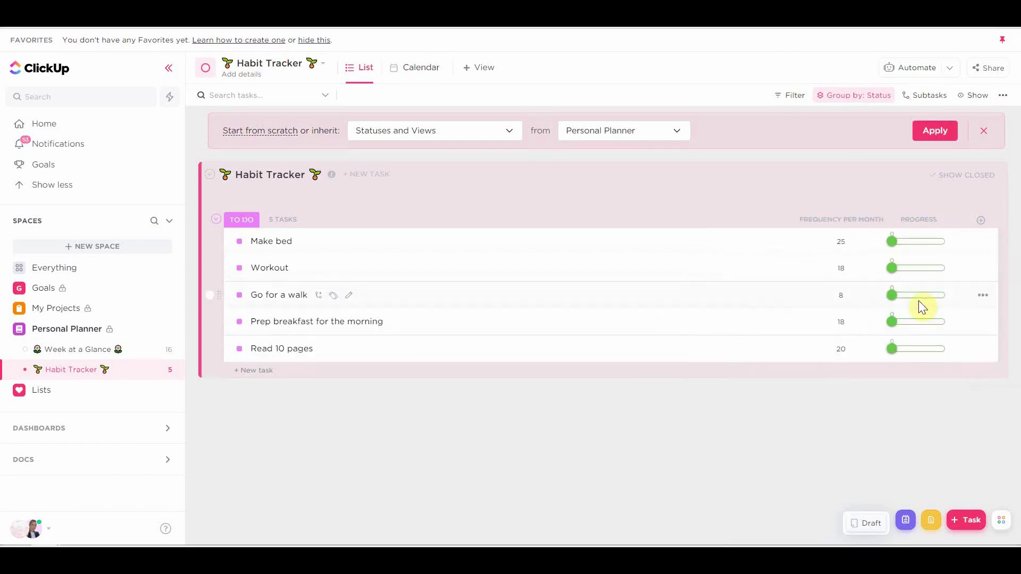
pyautogui.moveTo(892, 242); pyautogui.dragTo(890, 275)
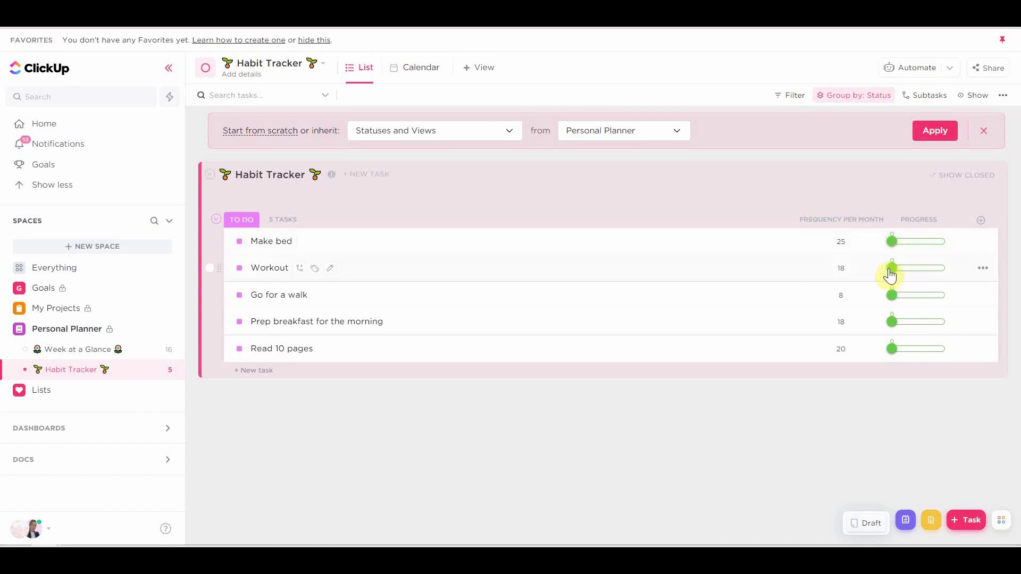
# Step: Start a Dropdown column named 'time of day' with options morning, daytime and evening, in that order
pyautogui.click(979, 223)
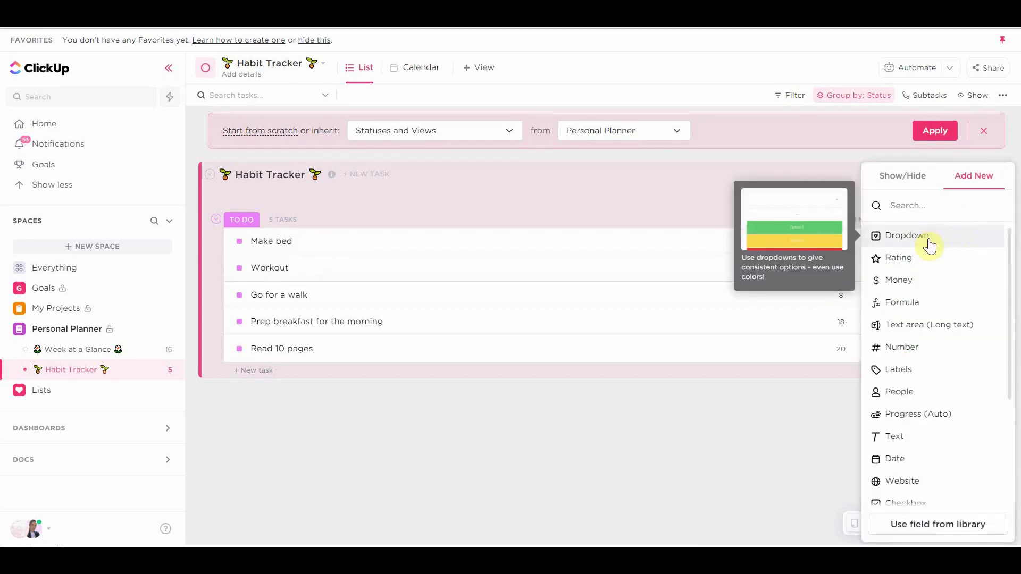
pyautogui.click(930, 245)
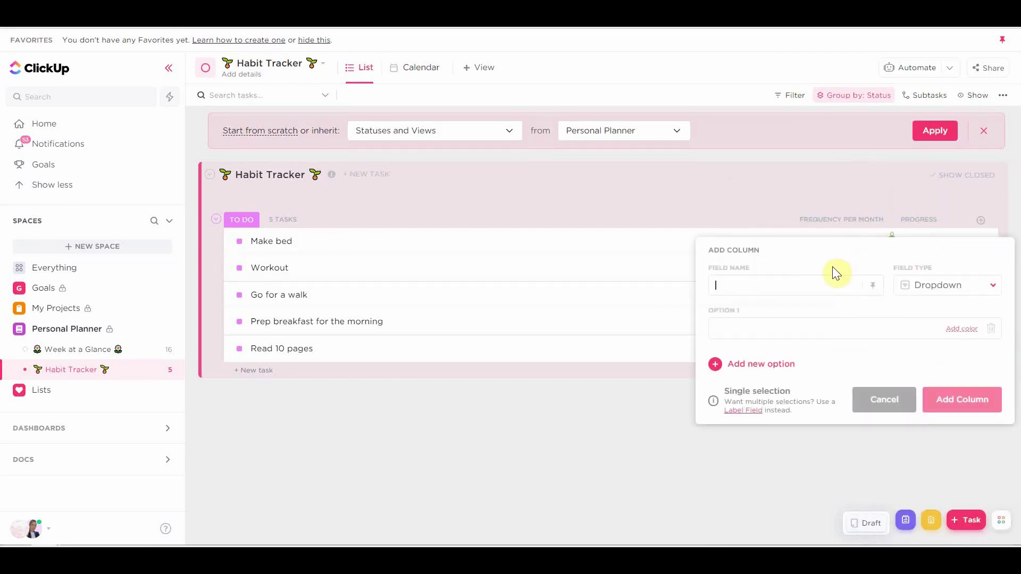
pyautogui.write('time of day')
pyautogui.click(818, 330)
pyautogui.write('morning')
pyautogui.click(715, 363)
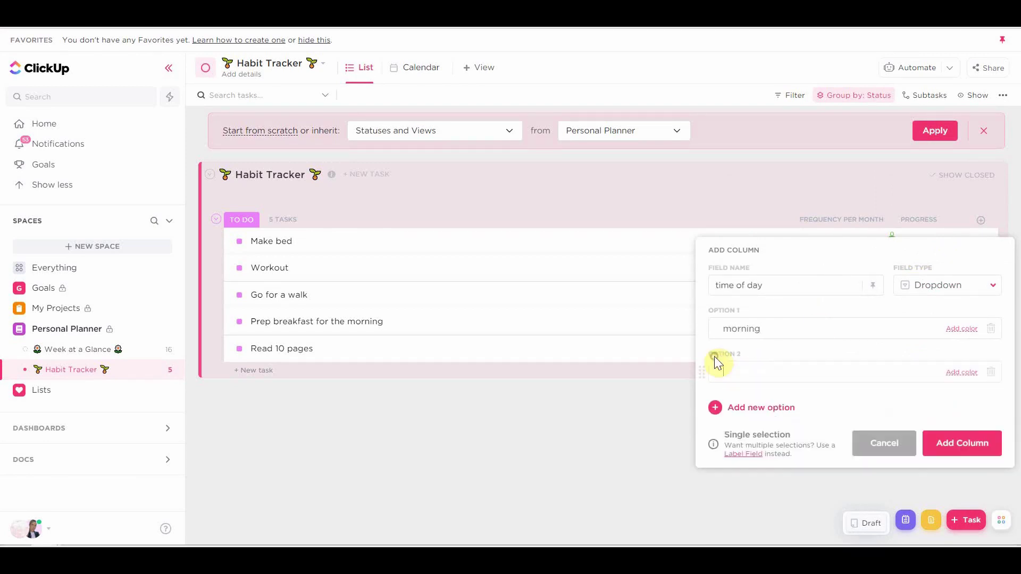
pyautogui.write('evening')
pyautogui.click(717, 408)
pyautogui.write('daytime')
pyautogui.moveTo(701, 413); pyautogui.dragTo(703, 356)
# Step: Give the morning option a light pink custom colour
pyautogui.click(961, 329)
pyautogui.click(951, 429)
pyautogui.click(913, 247)
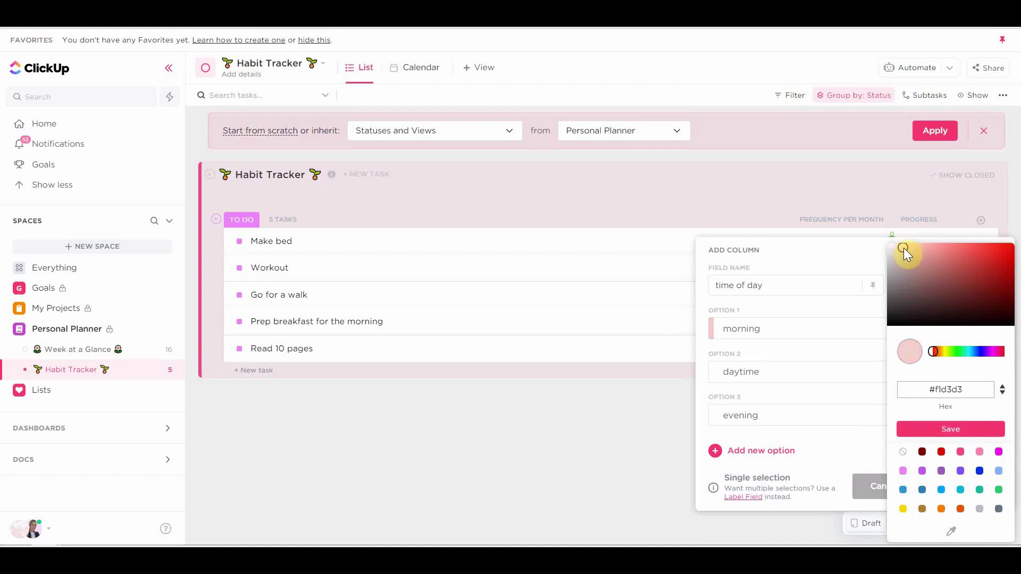
pyautogui.click(950, 428)
# Step: Give the daytime option a pale cream custom colour
pyautogui.click(962, 372)
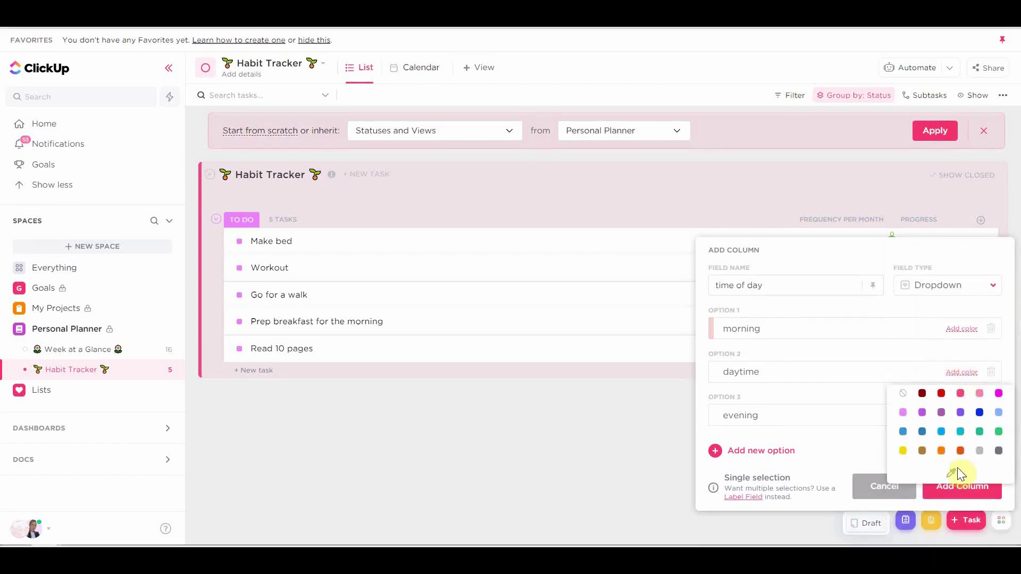
pyautogui.click(952, 471)
pyautogui.click(939, 351)
pyautogui.click(905, 242)
pyautogui.moveTo(905, 242); pyautogui.dragTo(913, 244)
pyautogui.click(951, 431)
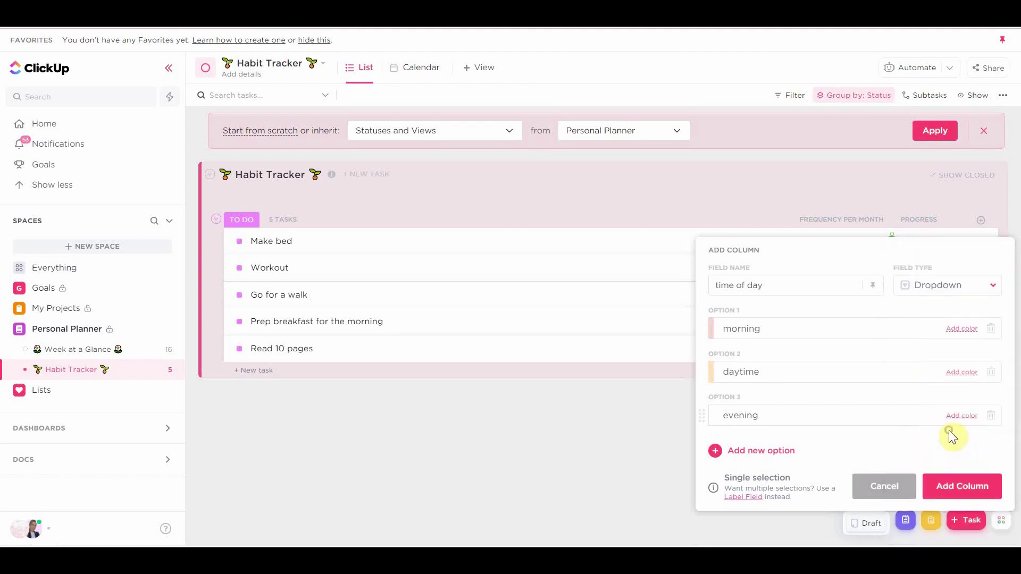
# Step: Pick a light green custom colour for the evening option
pyautogui.click(963, 417)
pyautogui.click(954, 513)
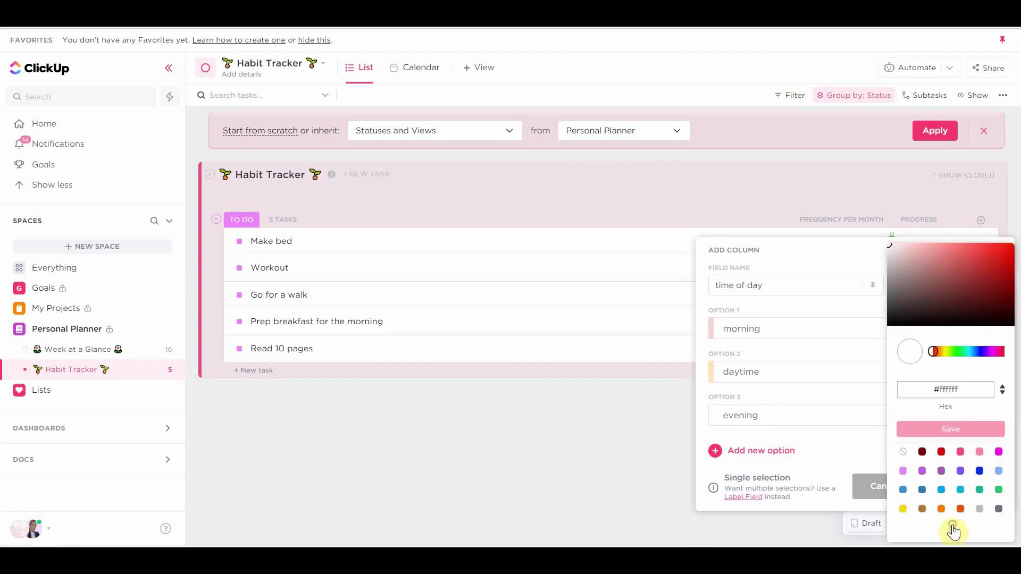
pyautogui.click(950, 351)
pyautogui.moveTo(906, 247); pyautogui.dragTo(909, 247)
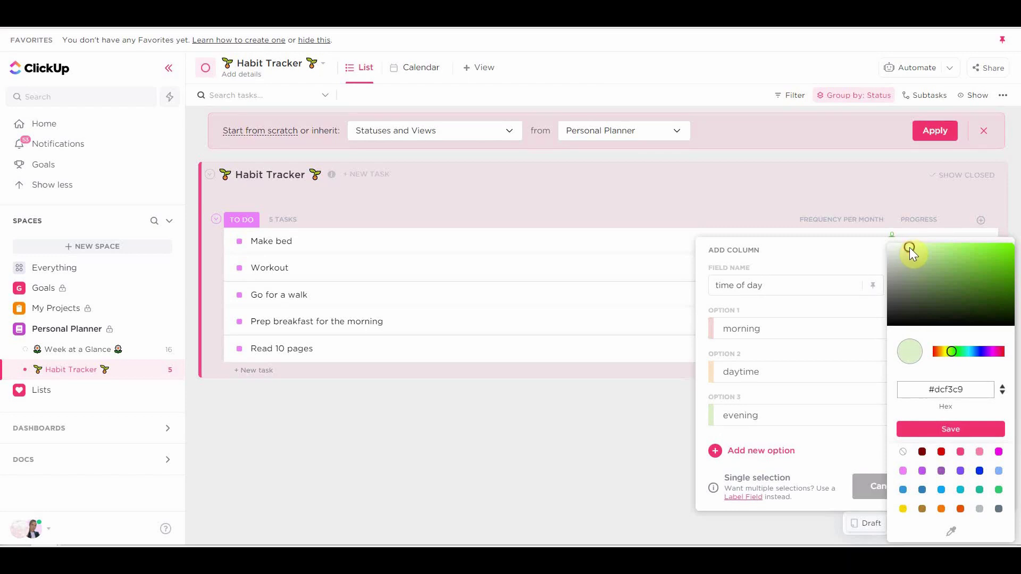
# Step: Save evening's light green, create the time of day column, and set Make bed and Workout to morning
pyautogui.click(836, 450)
pyautogui.click(964, 492)
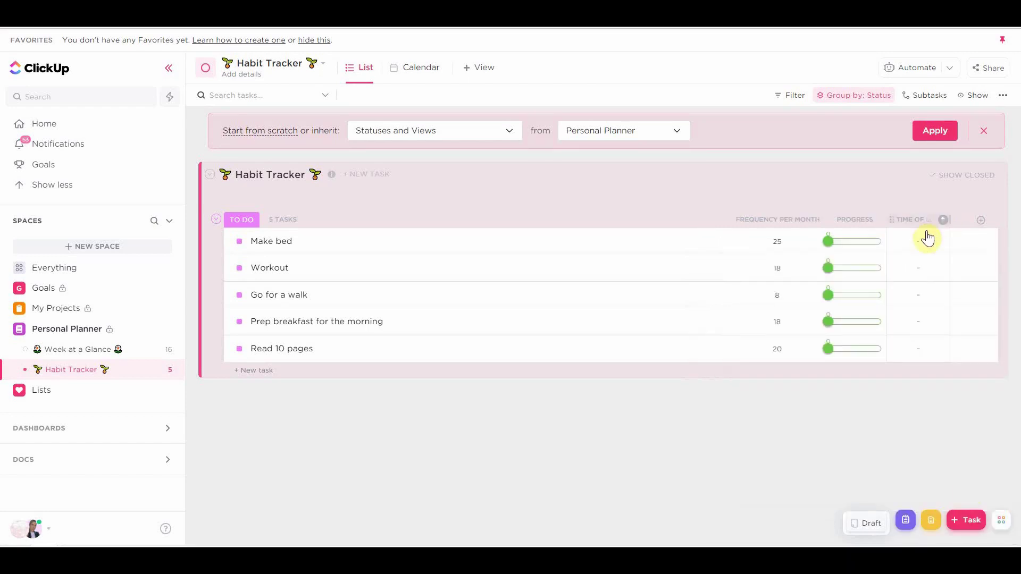
pyautogui.click(918, 235)
pyautogui.click(911, 346)
pyautogui.click(912, 274)
pyautogui.click(934, 371)
# Step: Set Go for a walk to daytime, and Prep breakfast and Read 10 pages to evening
pyautogui.click(925, 298)
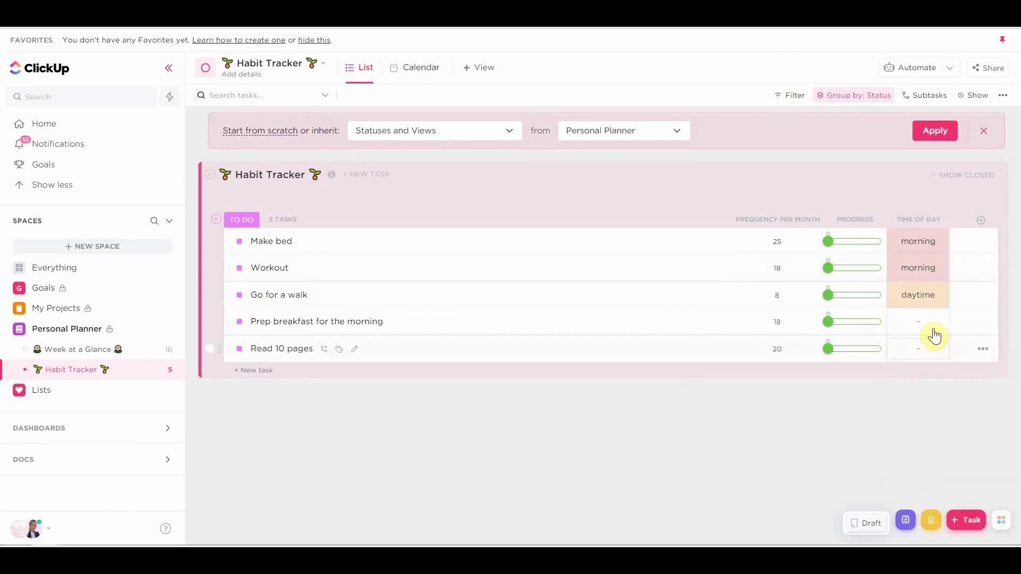
pyautogui.click(931, 333)
pyautogui.click(954, 475)
pyautogui.click(924, 350)
pyautogui.click(956, 503)
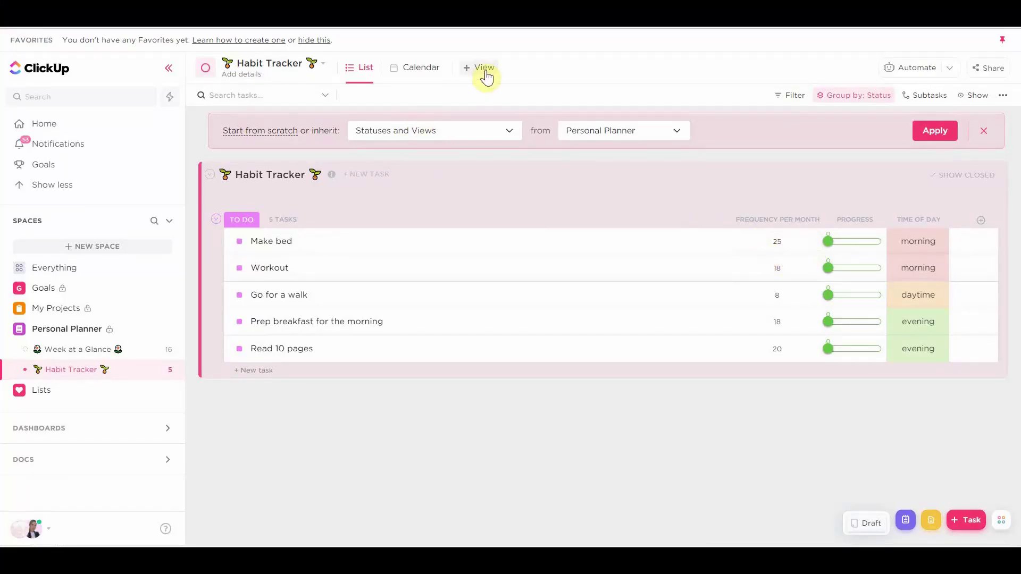
# Step: Add a Board view of the Habit Tracker and pin it first
pyautogui.click(476, 73)
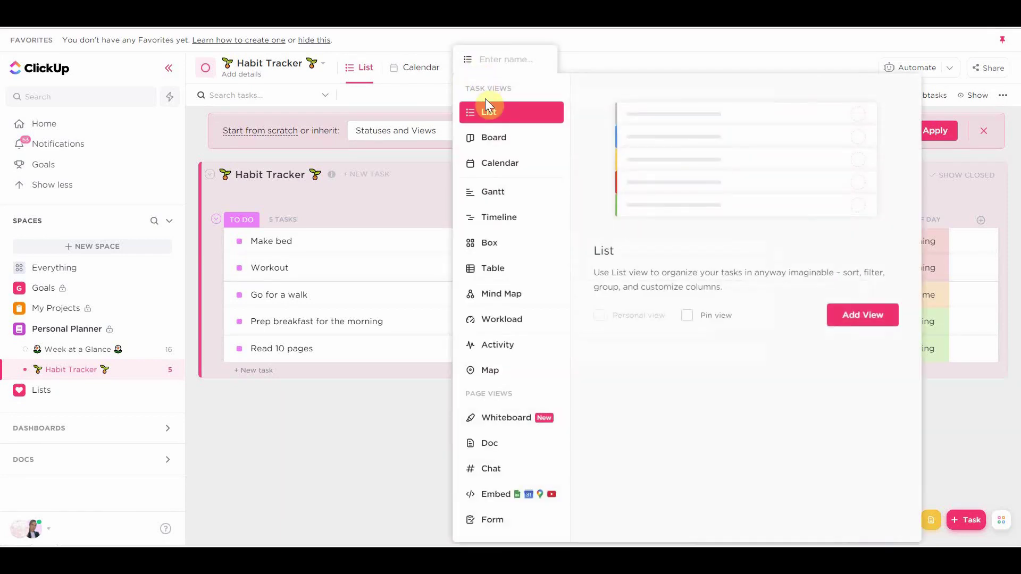
pyautogui.click(494, 137)
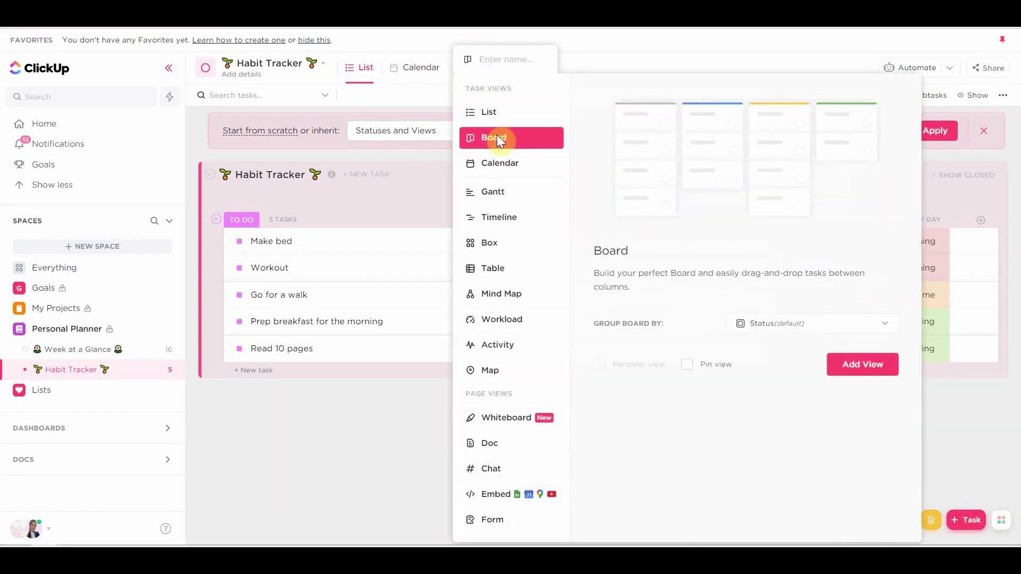
pyautogui.click(866, 367)
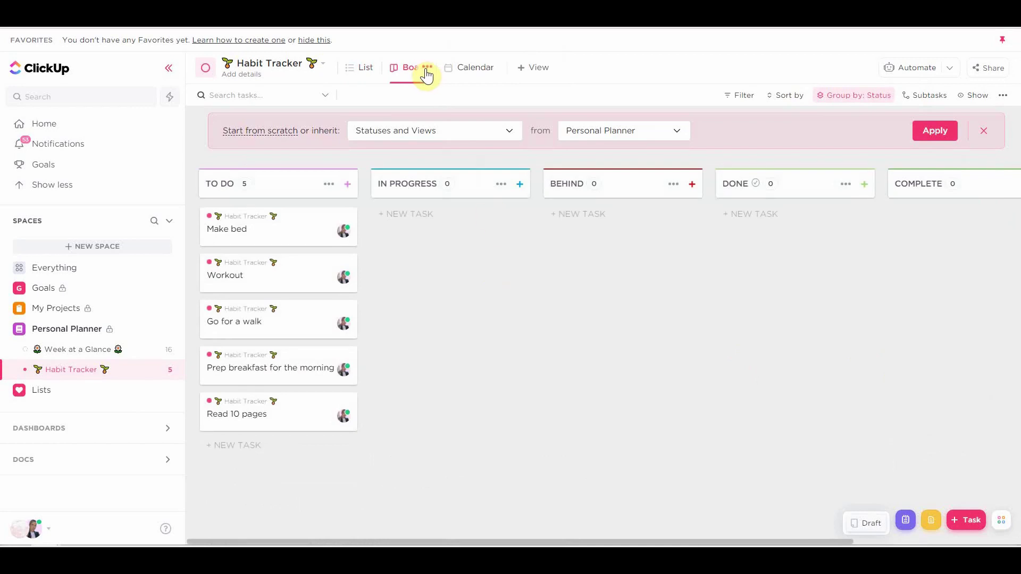
pyautogui.click(428, 67)
pyautogui.click(449, 131)
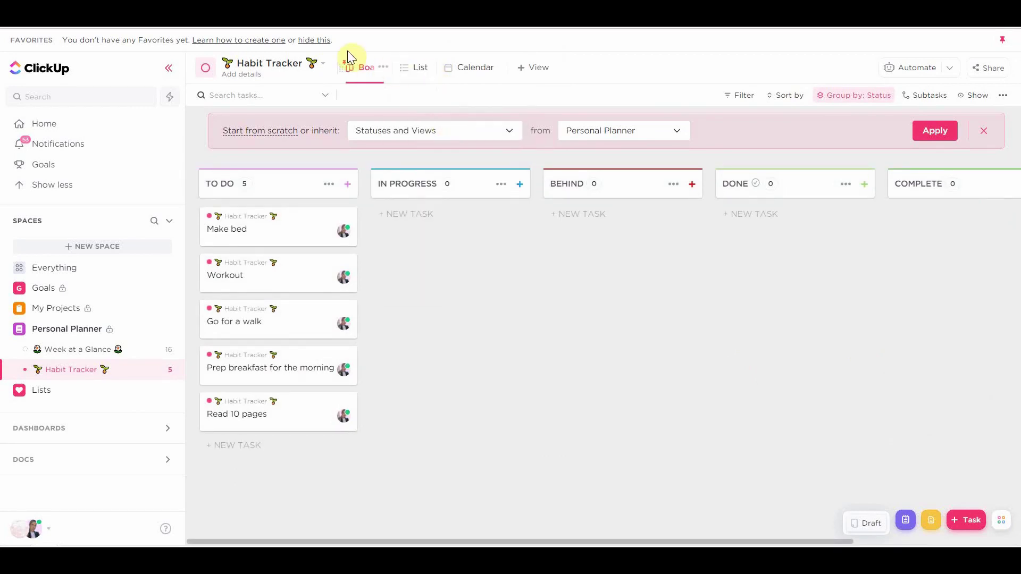
# Step: Dismiss the template banner and turn on Autosave view for the board
pyautogui.click(983, 132)
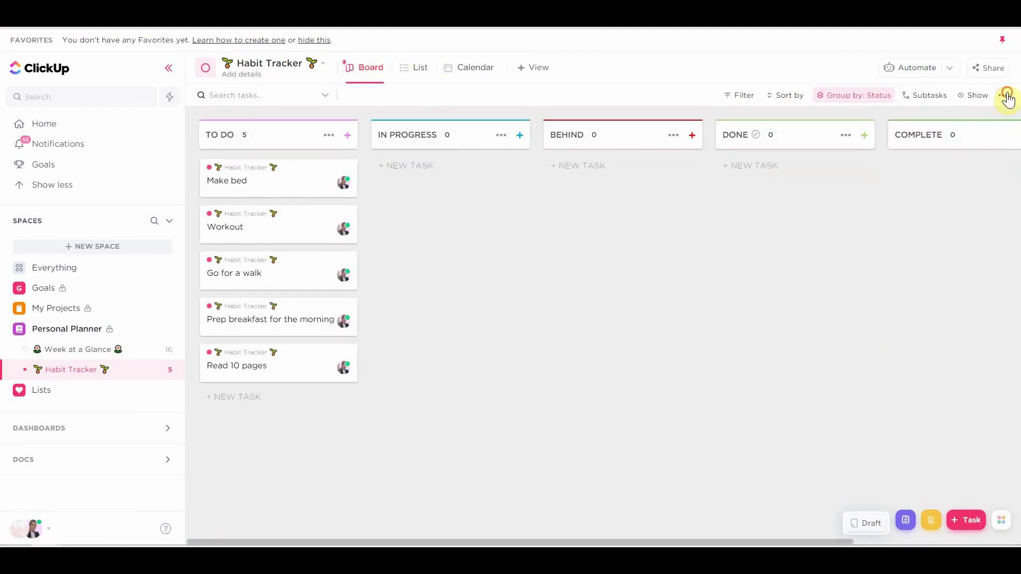
pyautogui.click(1003, 96)
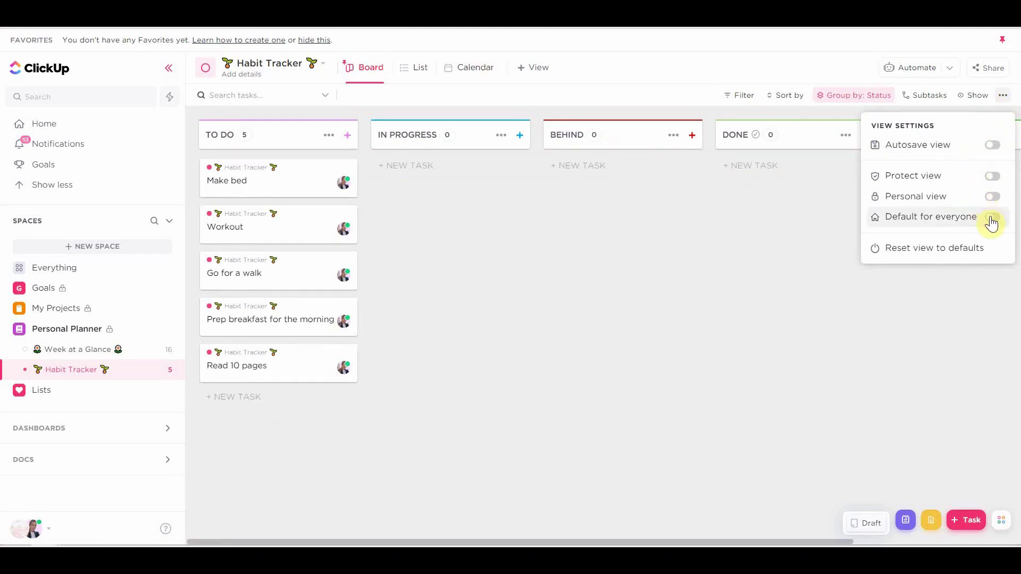
pyautogui.click(992, 145)
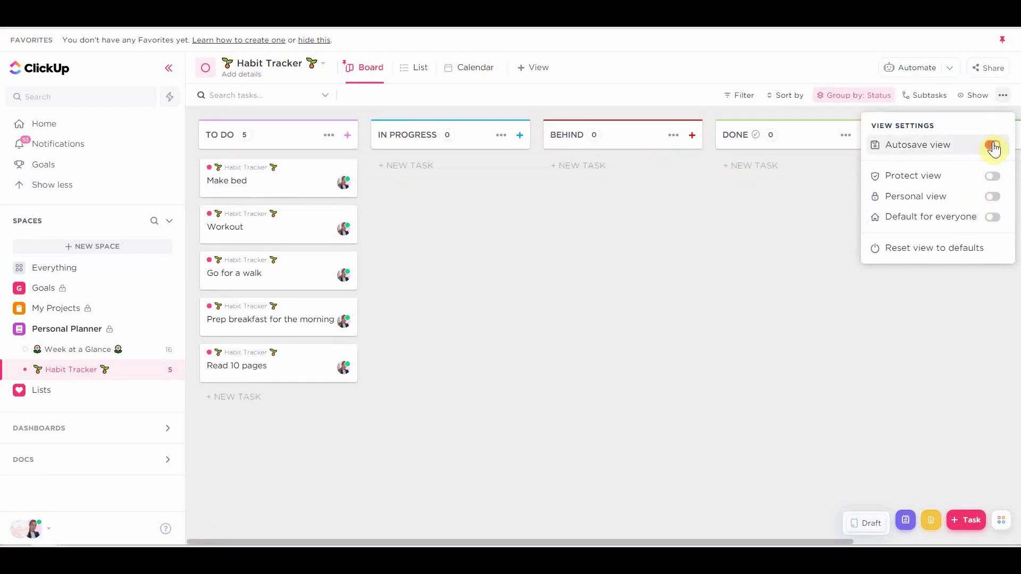
pyautogui.click(789, 239)
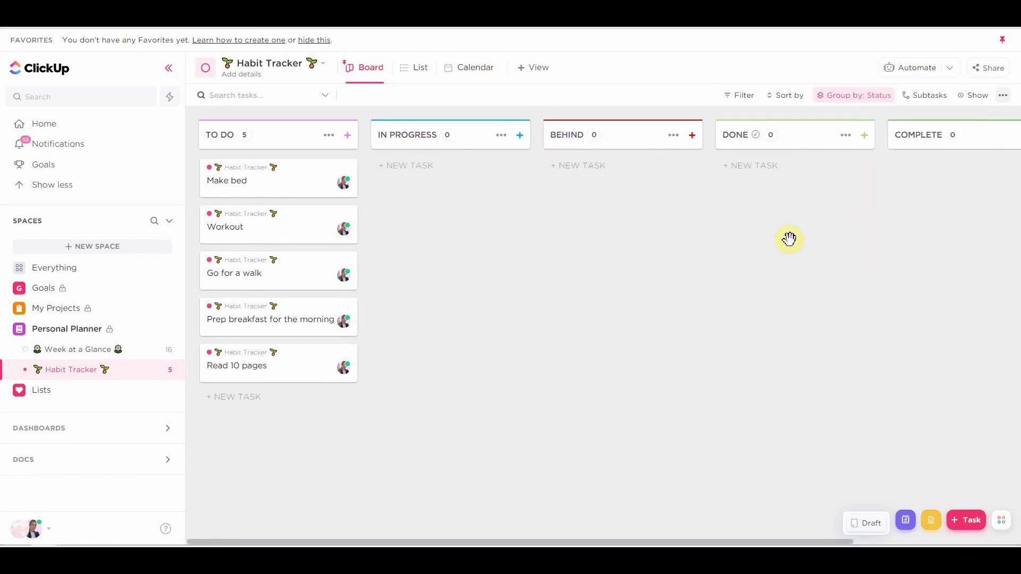
# Step: Group the board by the 'time of day' custom field
pyautogui.click(867, 100)
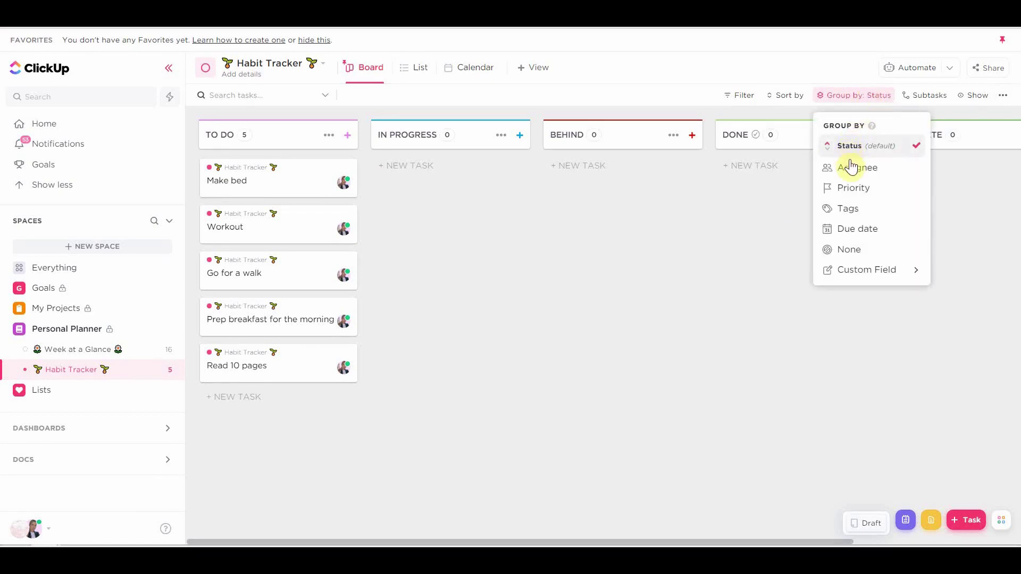
pyautogui.click(877, 272)
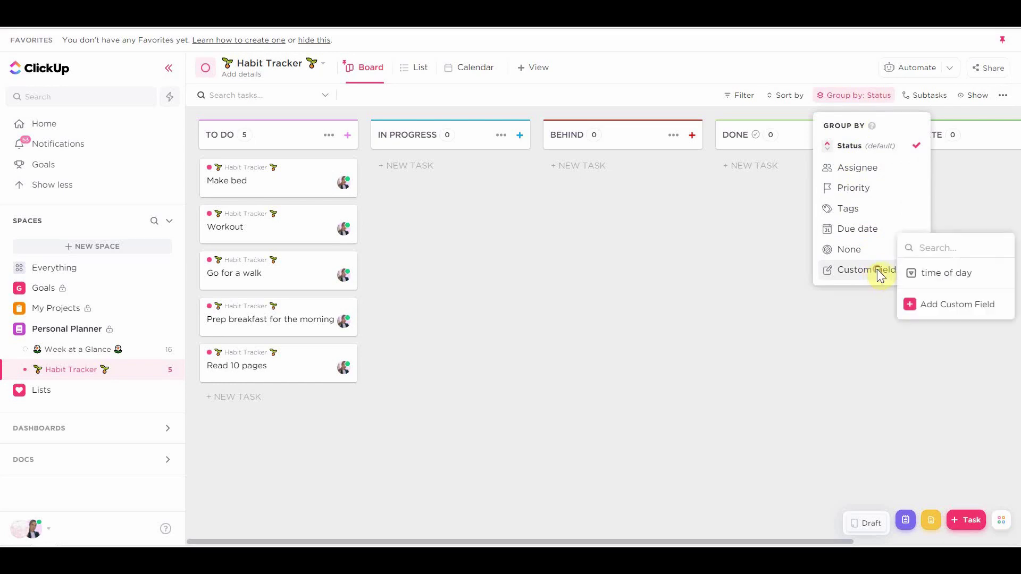
pyautogui.click(928, 276)
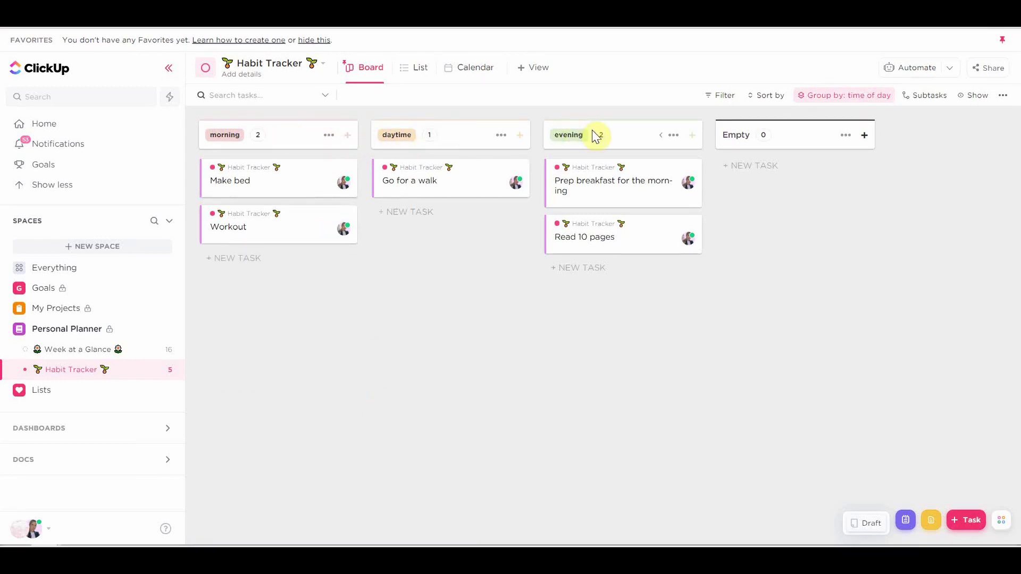
# Step: Show the 'frequency per month' and 'progress' custom fields on the board cards
pyautogui.click(1002, 96)
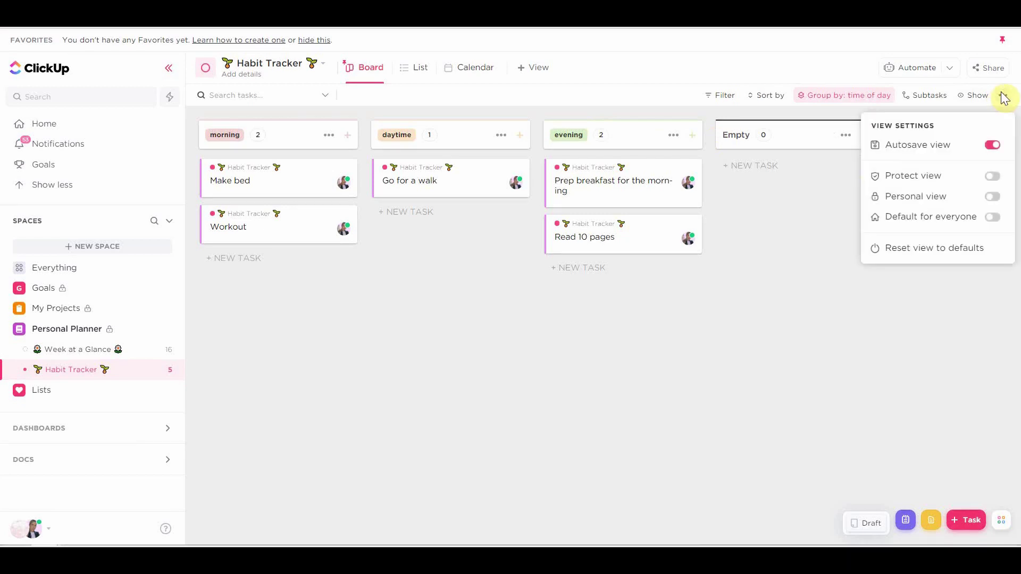
pyautogui.click(974, 97)
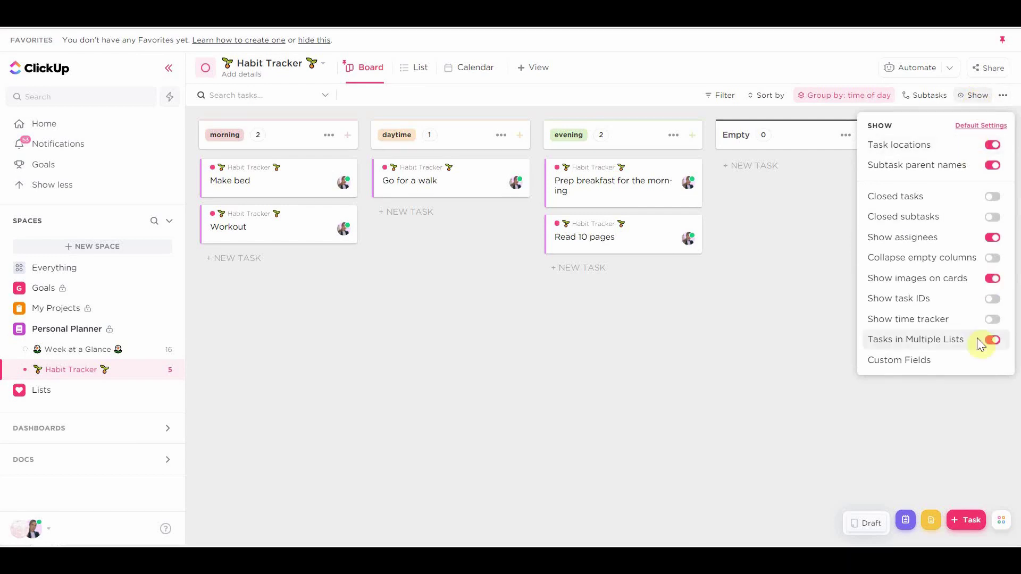
pyautogui.click(905, 366)
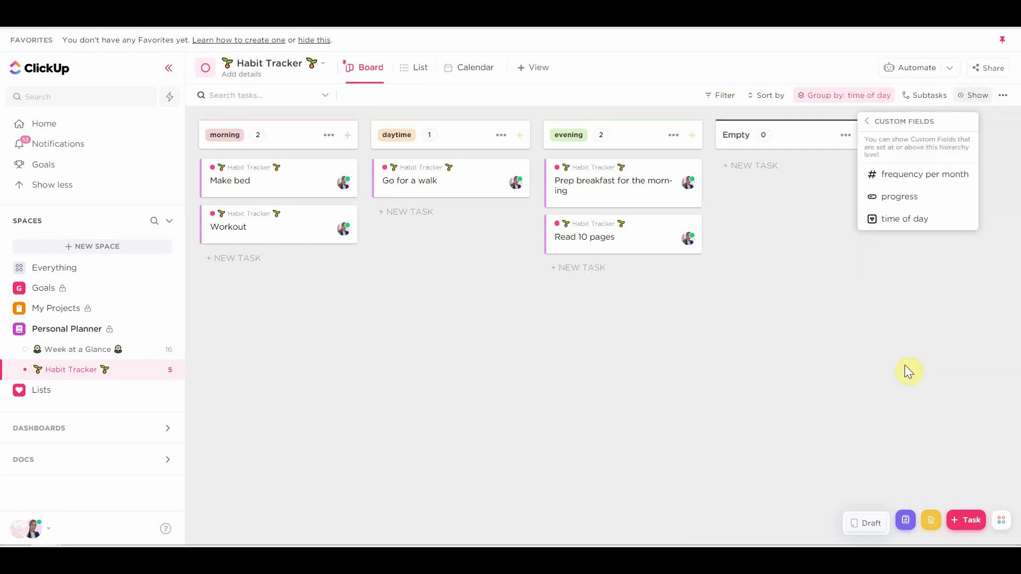
pyautogui.click(914, 175)
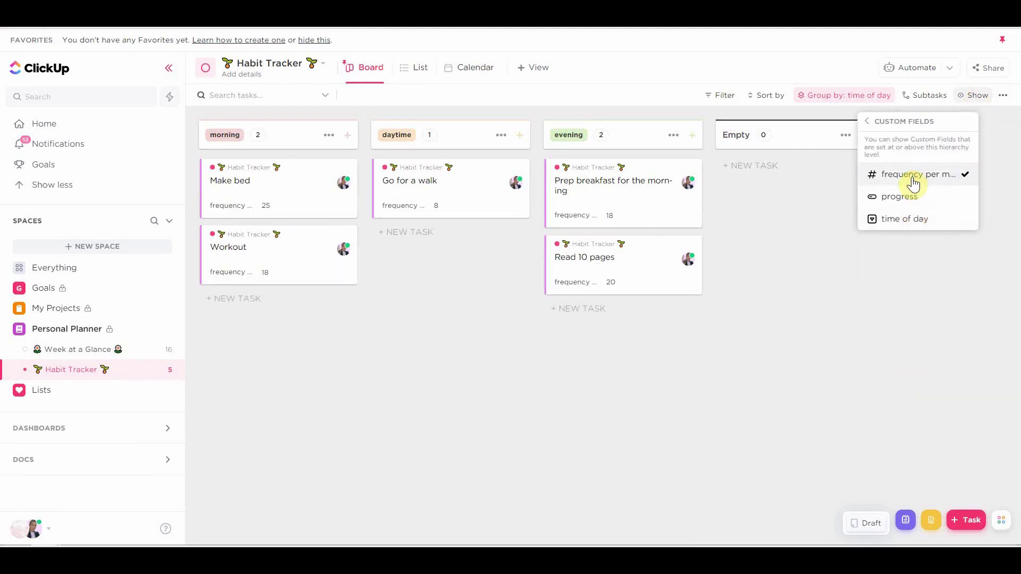
pyautogui.click(916, 198)
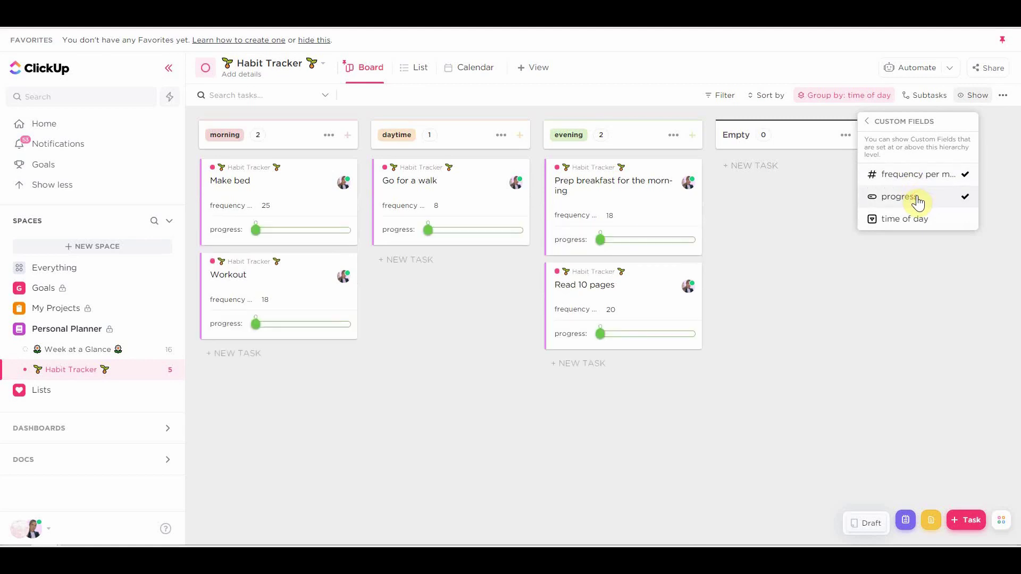
pyautogui.click(895, 299)
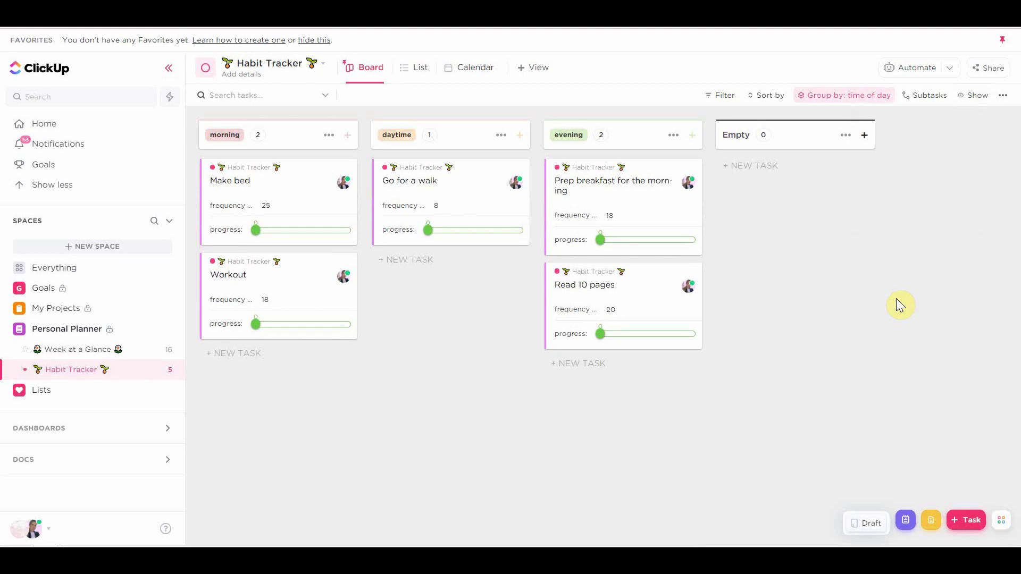
# Step: Open Make bed and insert a description table headed MONTH, GOAL, ACHIEVED
pyautogui.click(254, 189)
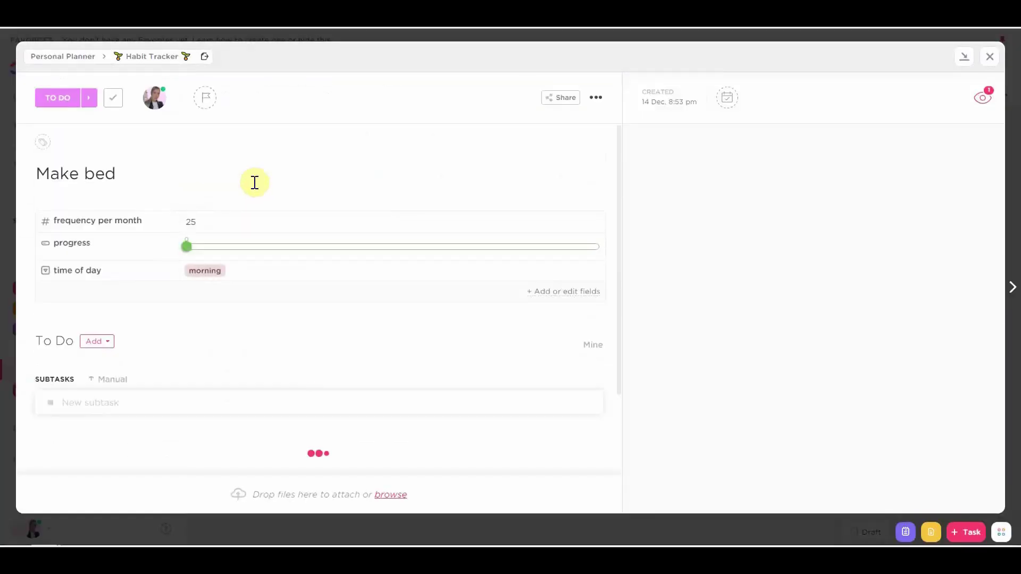
pyautogui.click(72, 219)
pyautogui.write('/t')
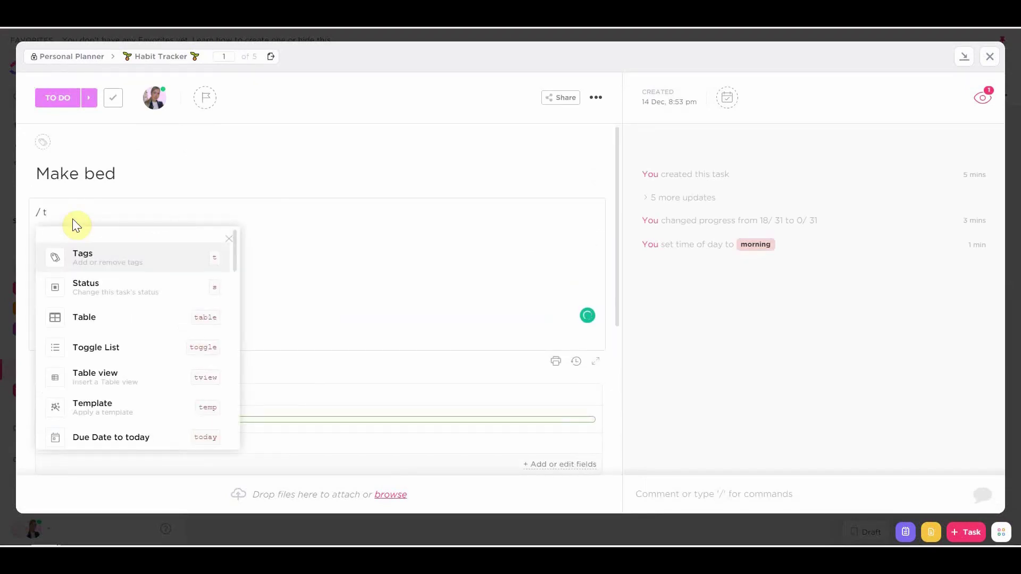
pyautogui.write('a')
pyautogui.press('Return')
pyautogui.press('Escape')
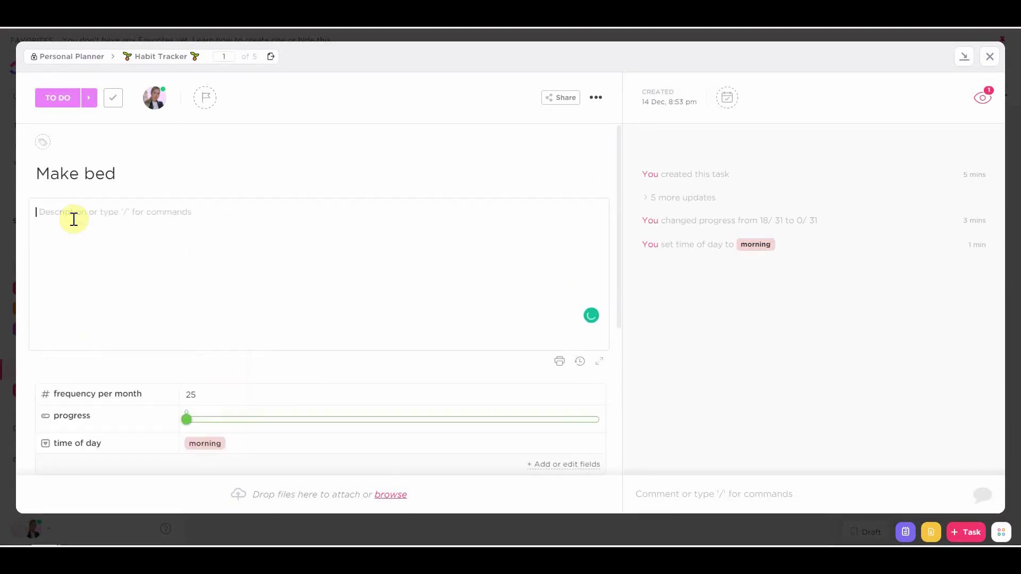
pyautogui.write('/tab')
pyautogui.press('Return')
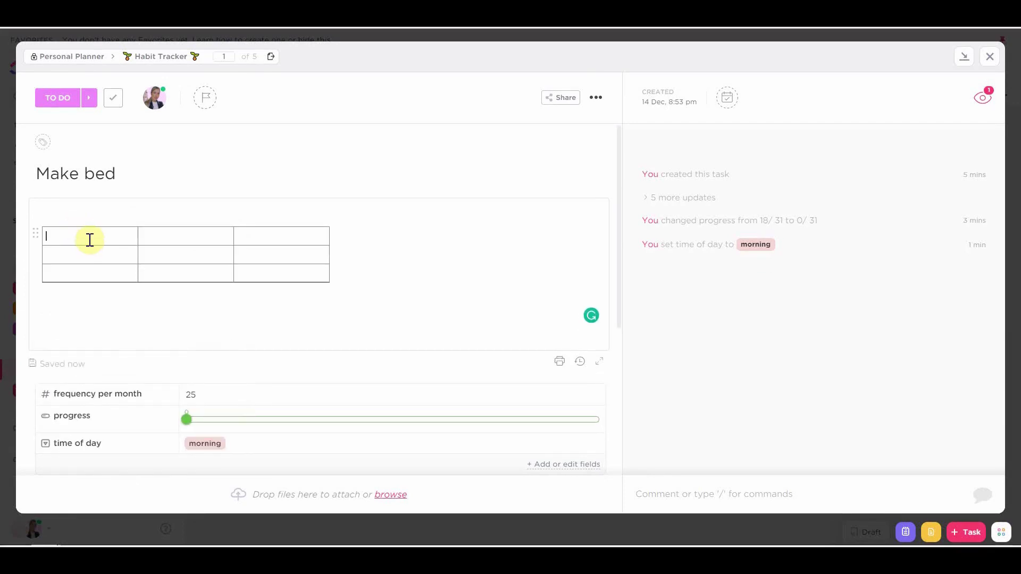
pyautogui.write('MONTH')
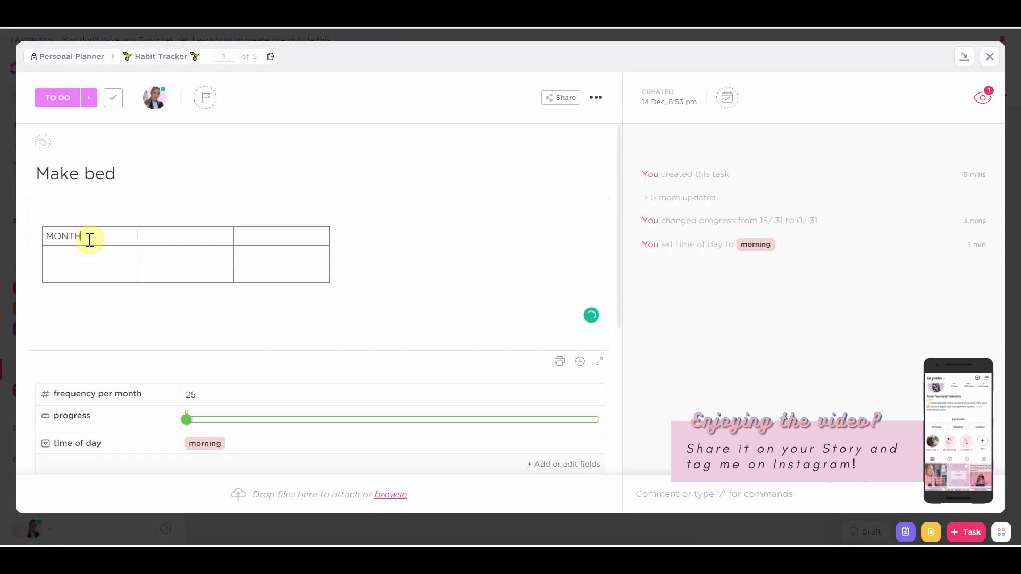
pyautogui.click(150, 237)
pyautogui.write('GOAL')
pyautogui.click(282, 241)
pyautogui.write('ACHIEVED')
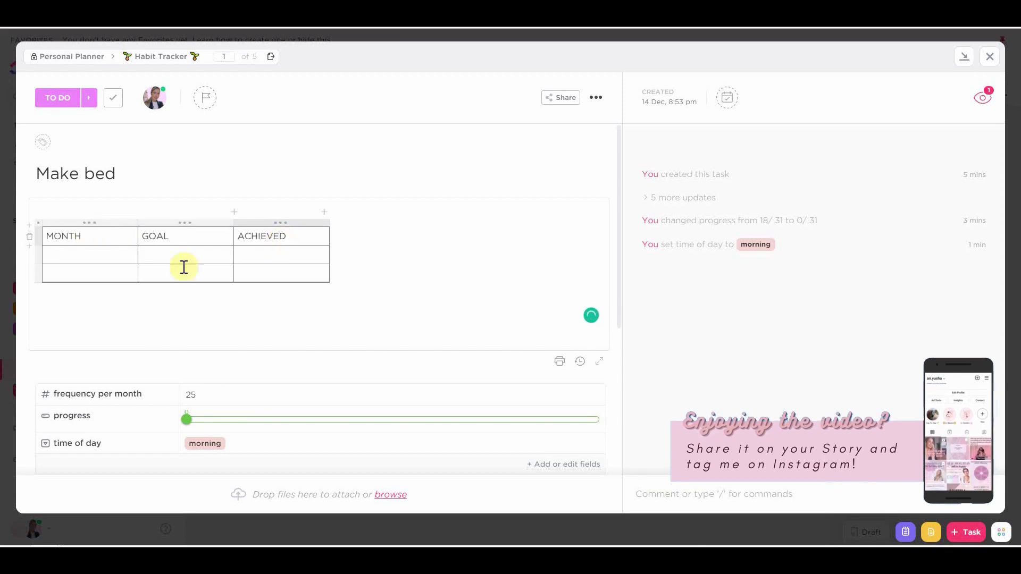
# Step: Make the MONTH, GOAL, ACHIEVED header labels bold with a purple highlight
pyautogui.click(91, 254)
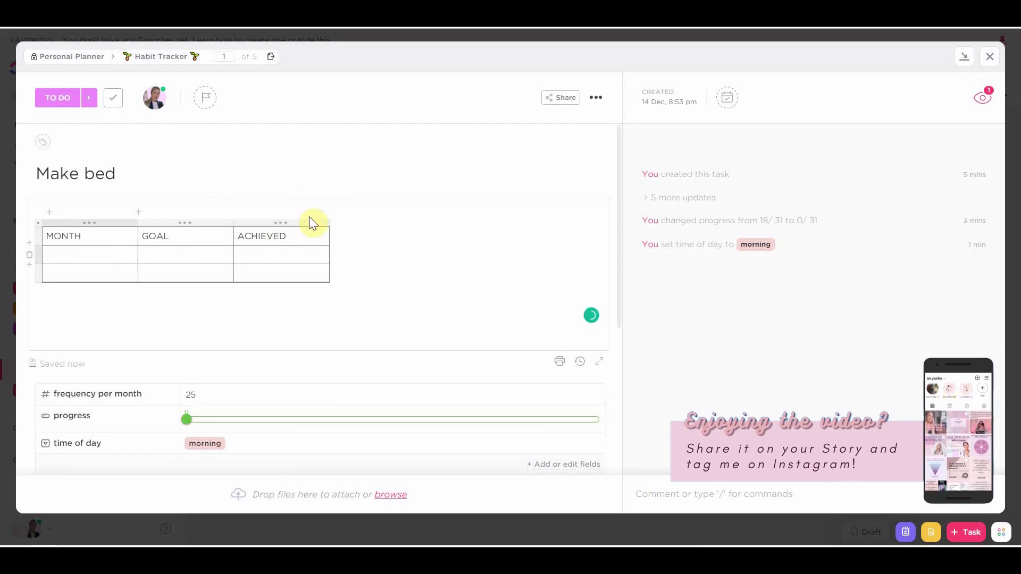
pyautogui.moveTo(296, 228); pyautogui.dragTo(49, 234)
pyautogui.click(152, 260)
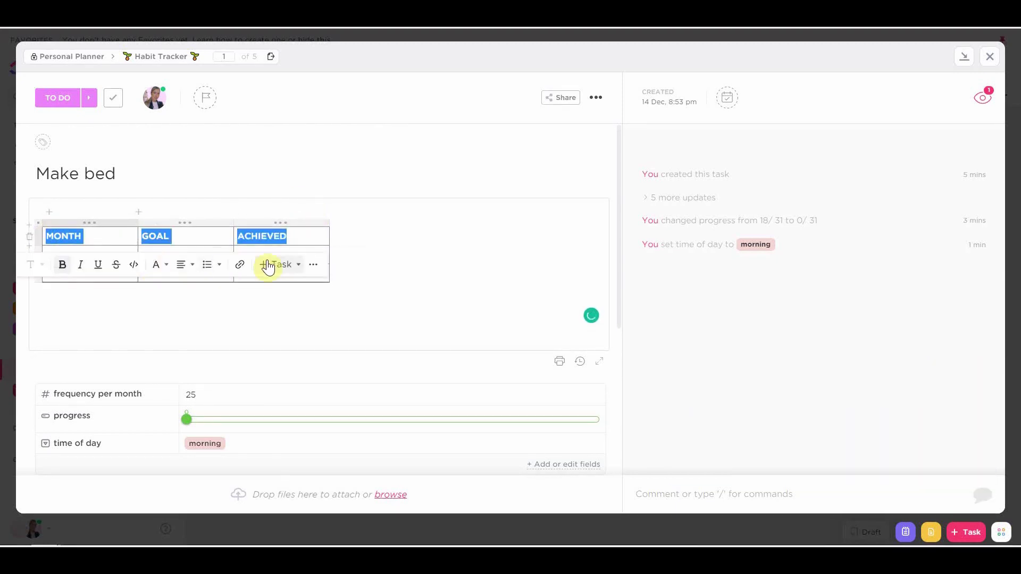
pyautogui.click(166, 270)
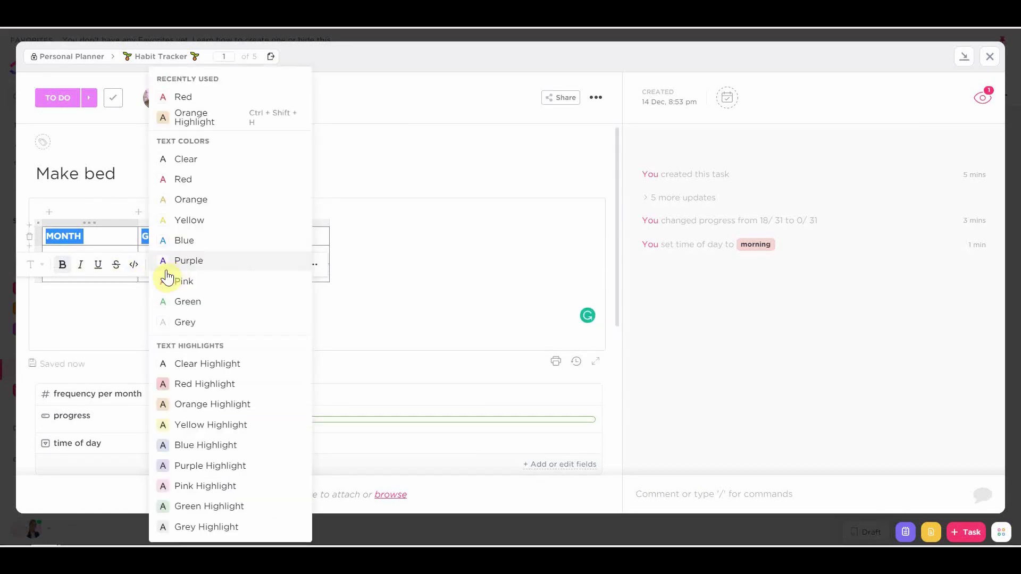
pyautogui.click(226, 466)
pyautogui.click(107, 328)
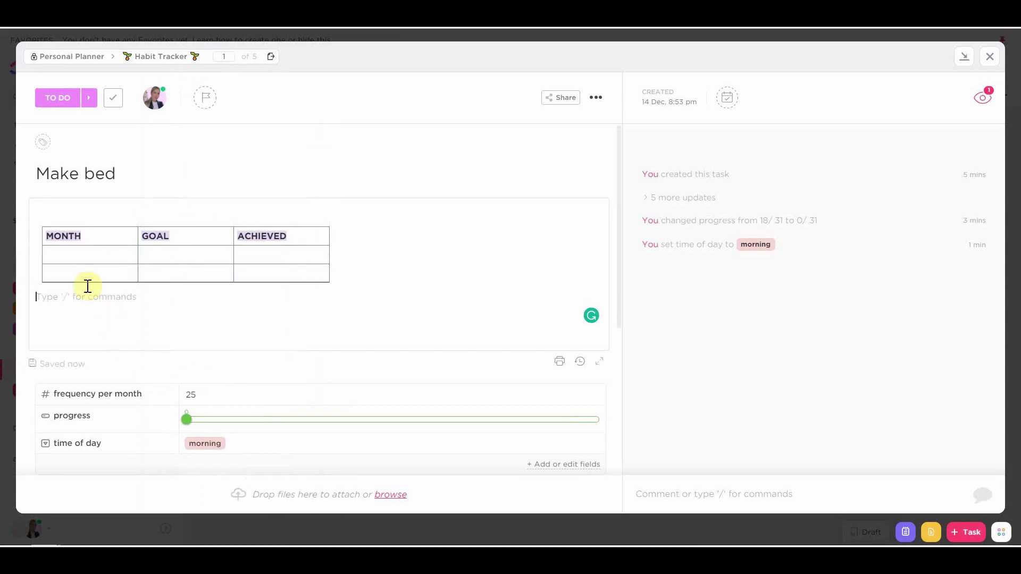
pyautogui.click(80, 254)
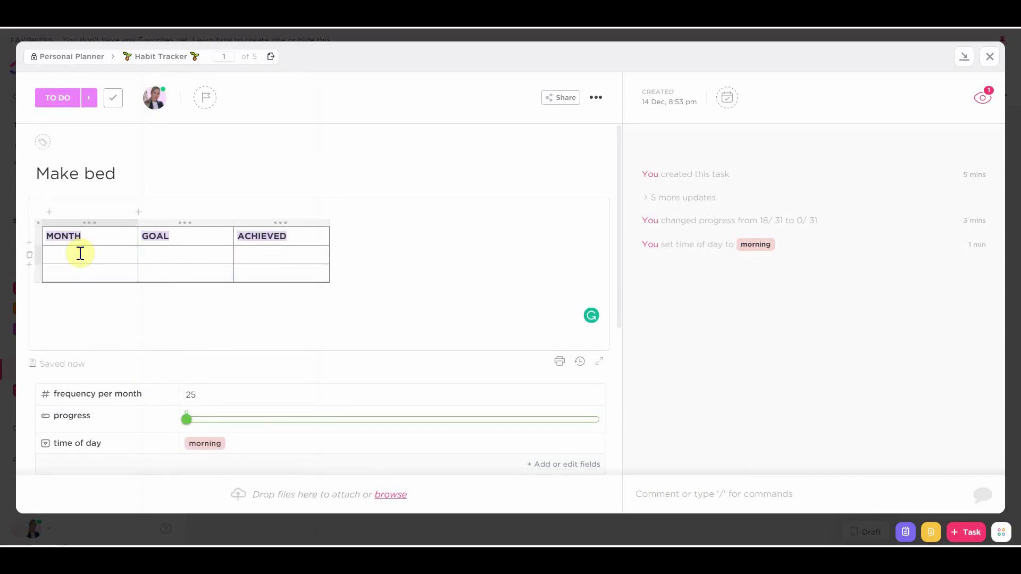
# Step: Fill the MONTH column with Jan, Feb, Mar and Apr, adding rows below Feb
pyautogui.write('Jan')
pyautogui.click(90, 267)
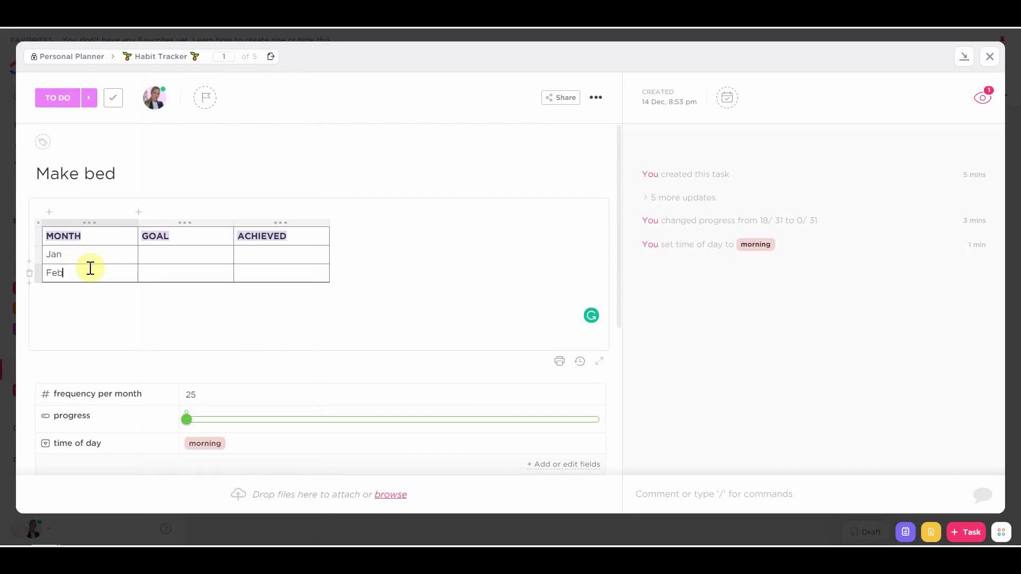
pyautogui.write('Feb')
pyautogui.press('Return')
pyautogui.press('BackSpace')
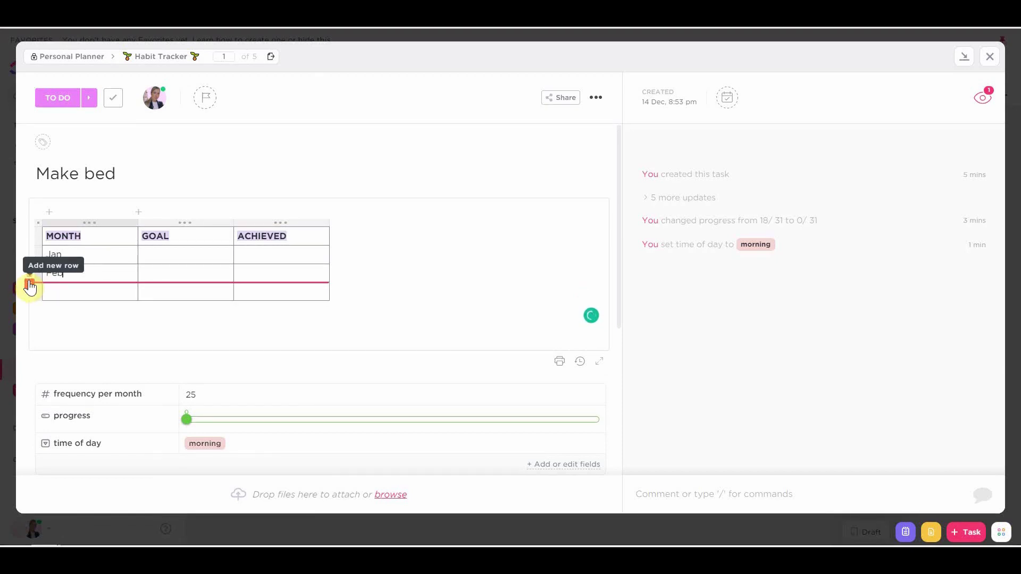
pyautogui.click(29, 287)
pyautogui.write('Mar')
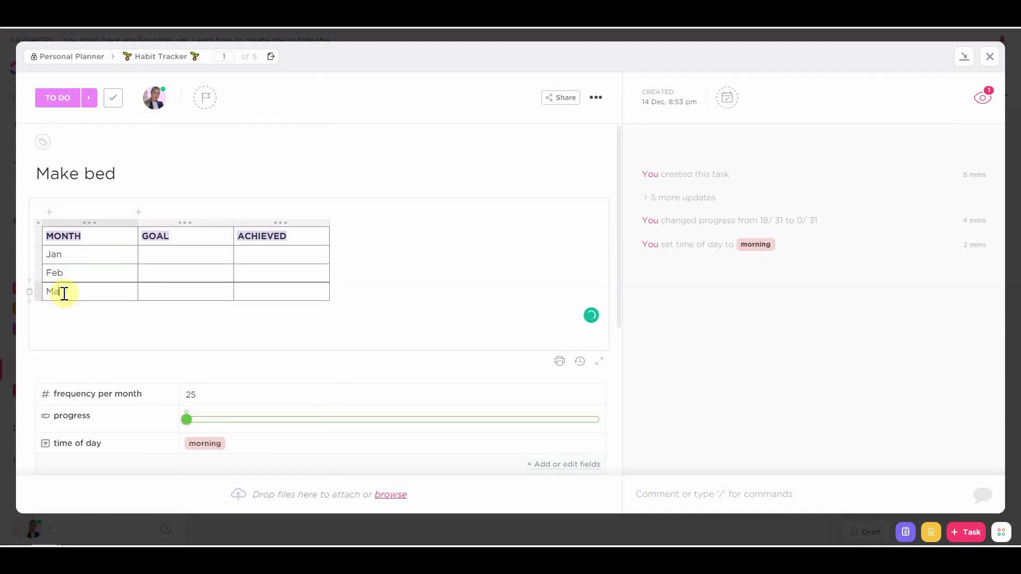
pyautogui.click(30, 304)
pyautogui.click(53, 313)
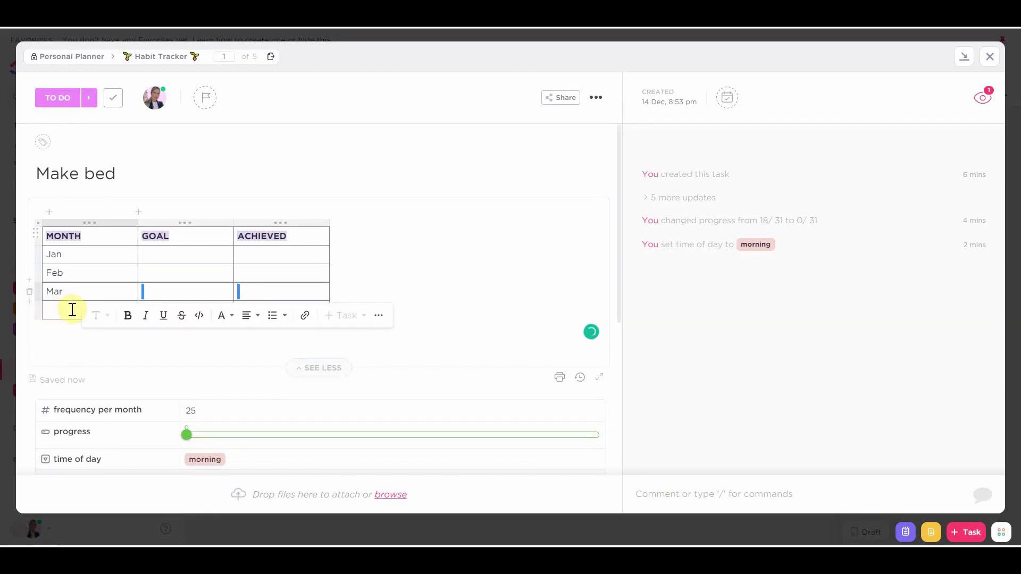
pyautogui.click(114, 262)
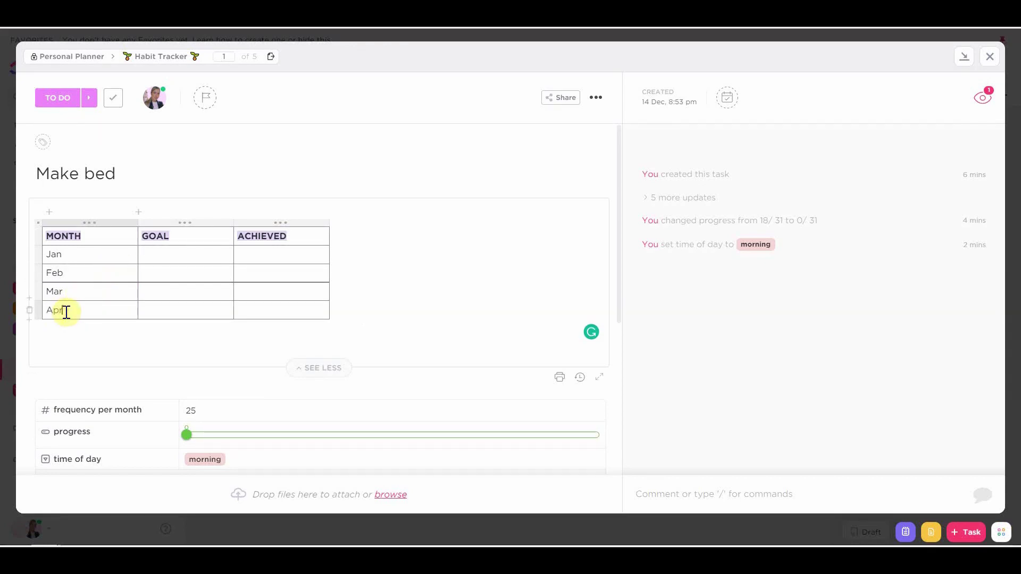
# Step: Enter GOAL values 25, 25, 26 and 27 for Jan through Apr
pyautogui.click(168, 254)
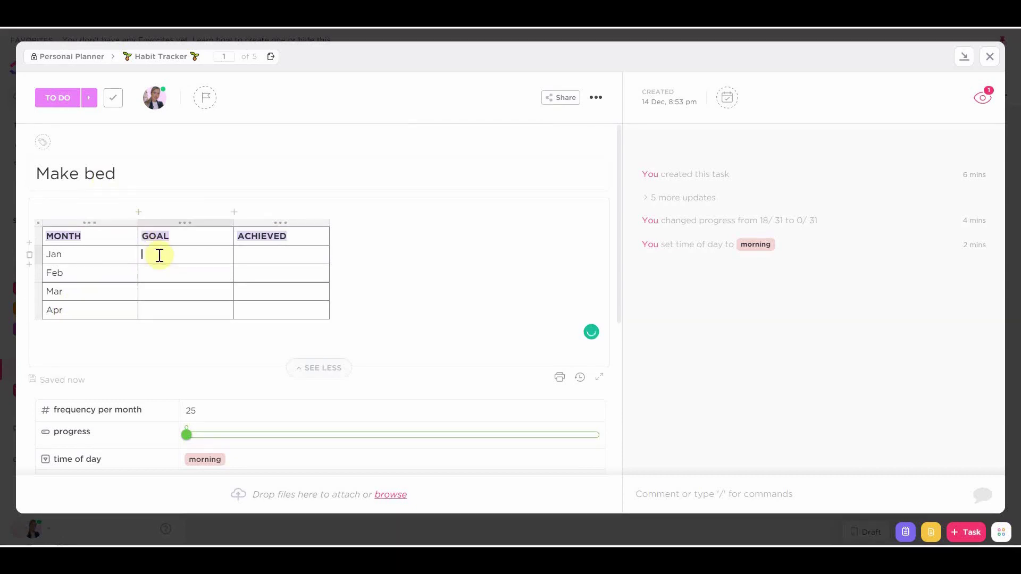
pyautogui.scroll(-1, 226, 357)
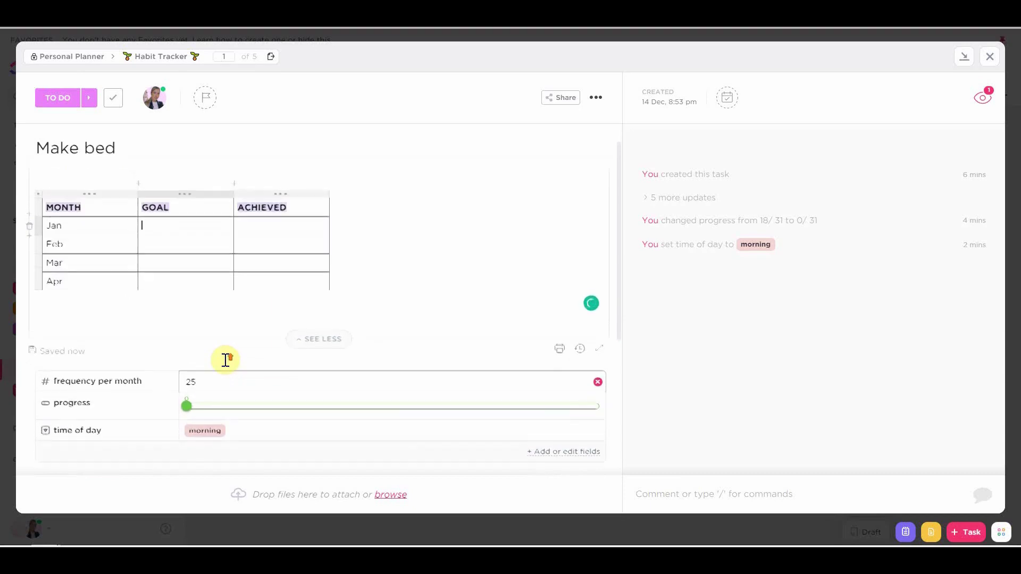
pyautogui.write('25')
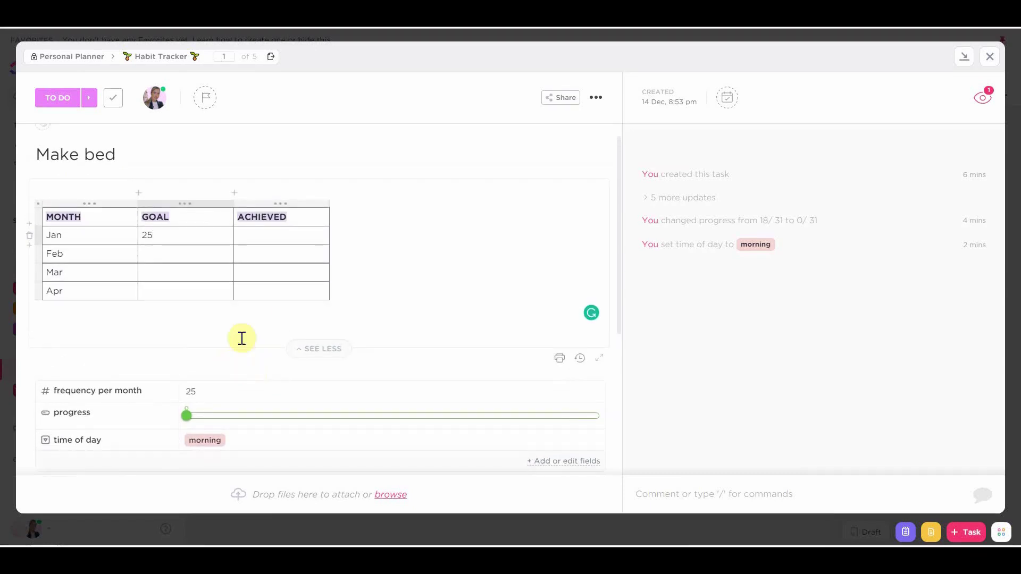
pyautogui.click(209, 264)
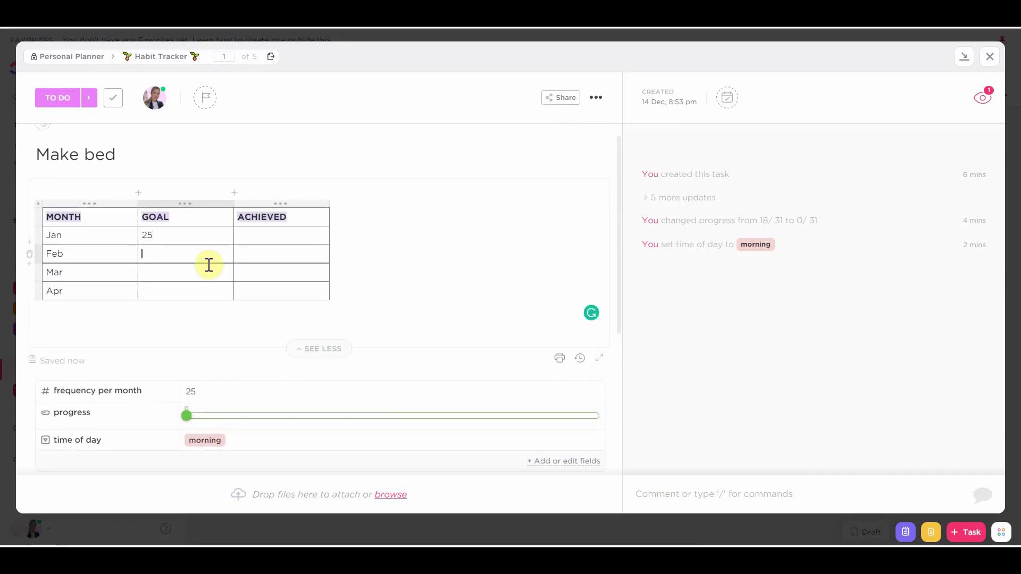
pyautogui.write('25')
pyautogui.press('Down')
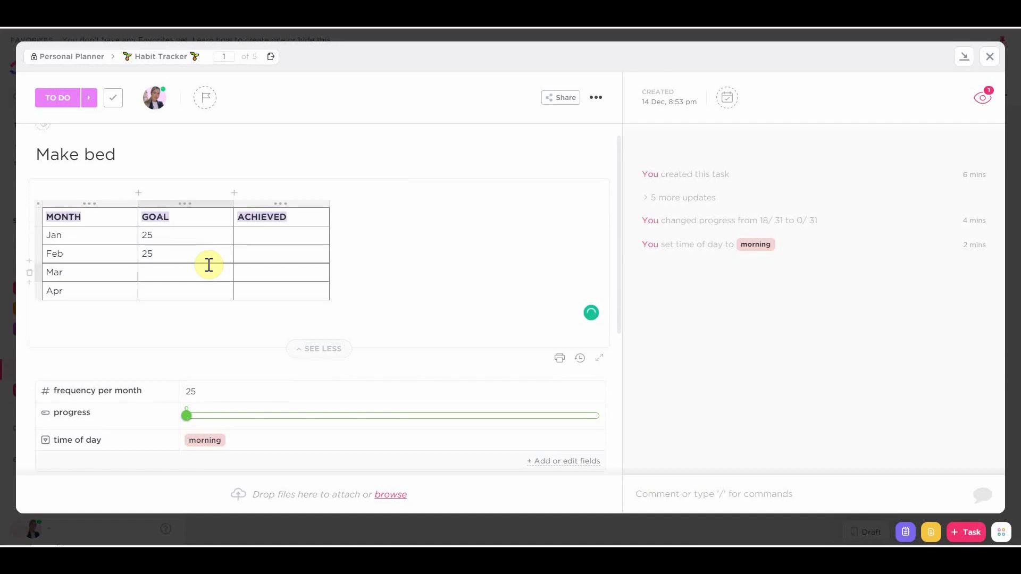
pyautogui.press('Down')
pyautogui.write('27')
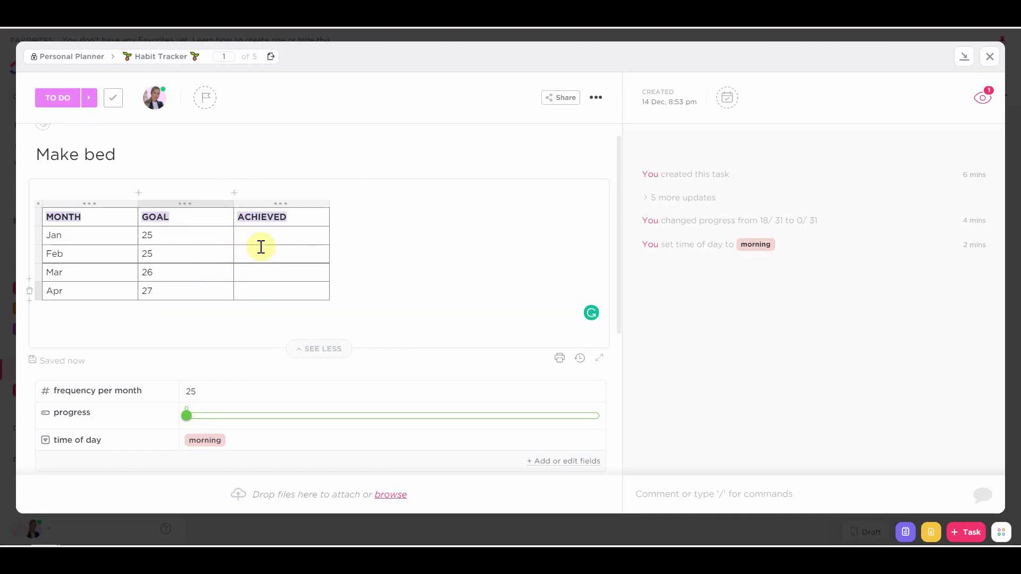
# Step: Add a Heading 3 '🎁 Rewards' below the goal table
pyautogui.click(83, 324)
pyautogui.write('/h3')
pyautogui.press('Return')
pyautogui.press('super+period')
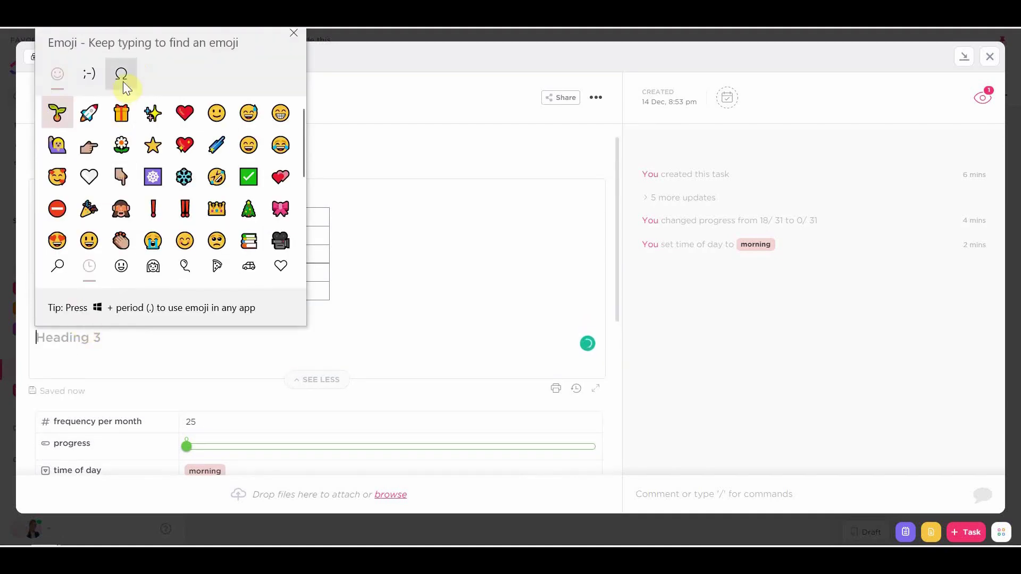
pyautogui.click(128, 115)
pyautogui.click(63, 342)
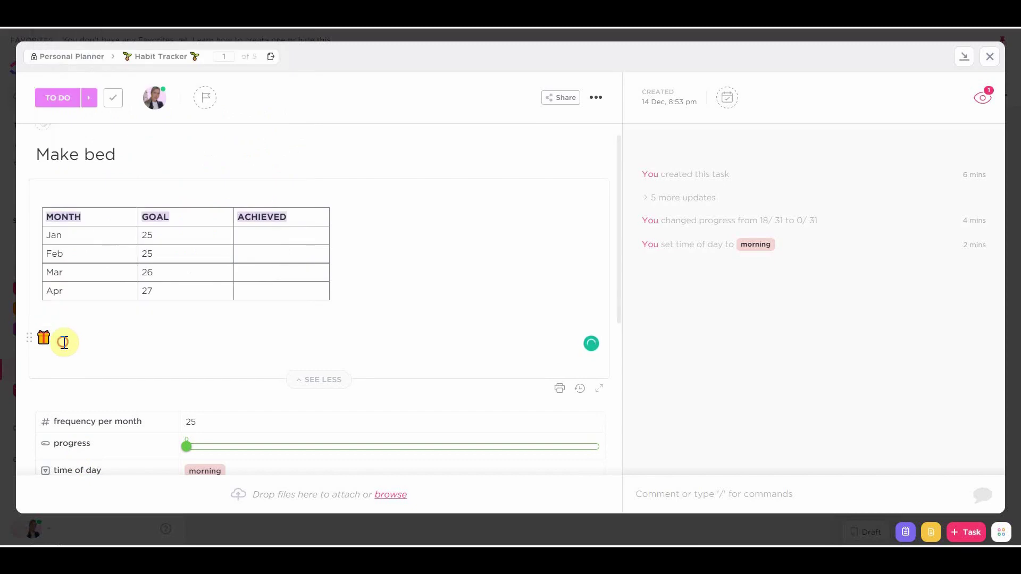
pyautogui.write('Rewards')
# Step: Add reward checklist items 10x, '25x - make dessert', 50x, 80x and 100x
pyautogui.press('Return')
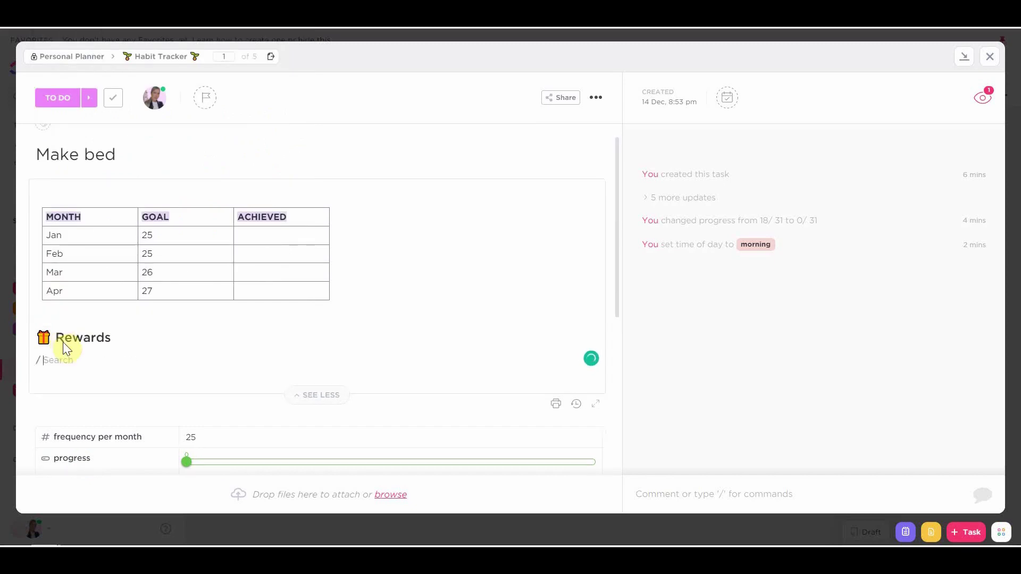
pyautogui.write('/d')
pyautogui.press('Return')
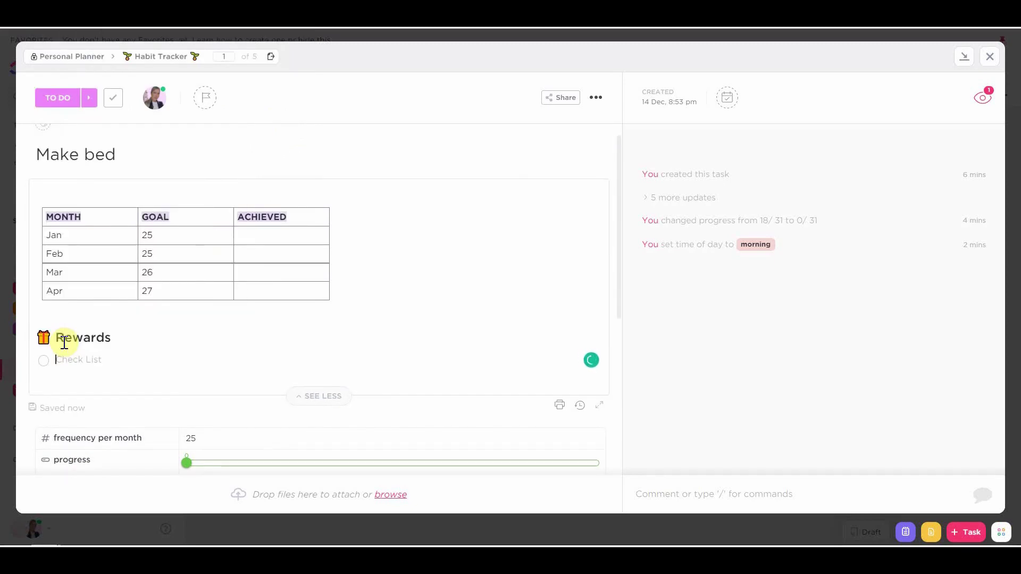
pyautogui.write('10x - watch 1 episode of xy')
pyautogui.write('z')
pyautogui.press('Return')
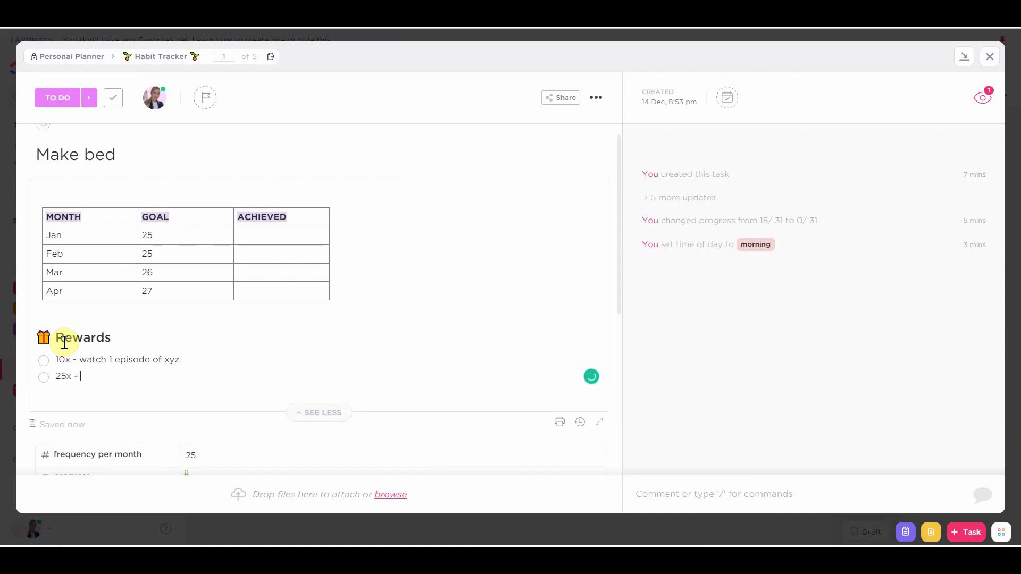
pyautogui.write('25x - make dessert')
pyautogui.press('Return')
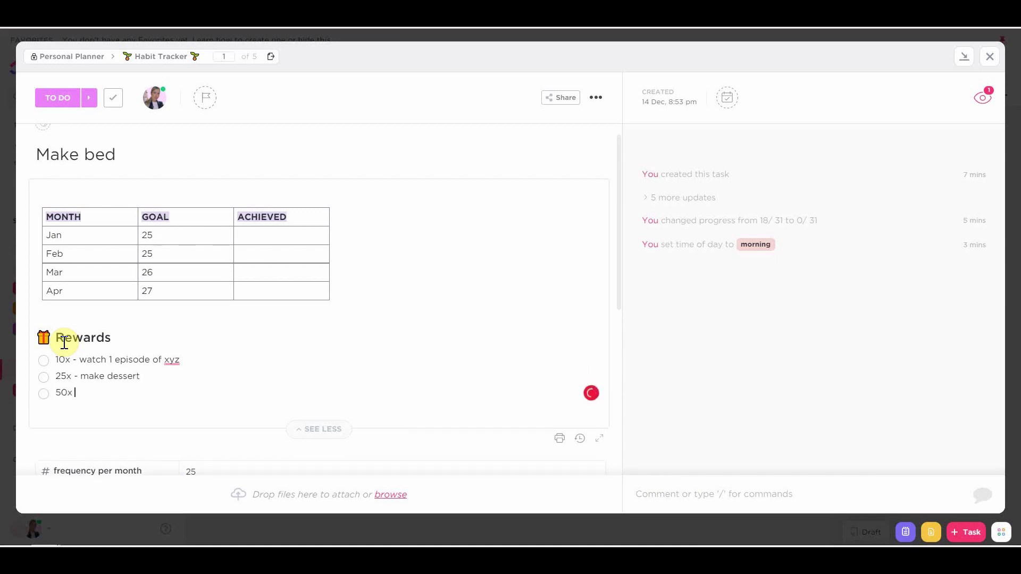
pyautogui.press('Return')
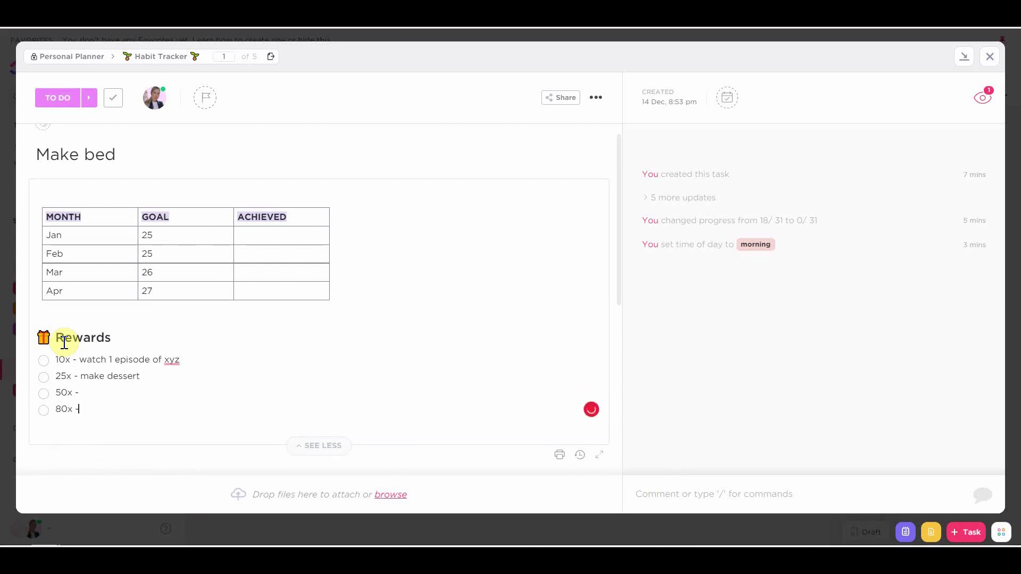
pyautogui.press('Return')
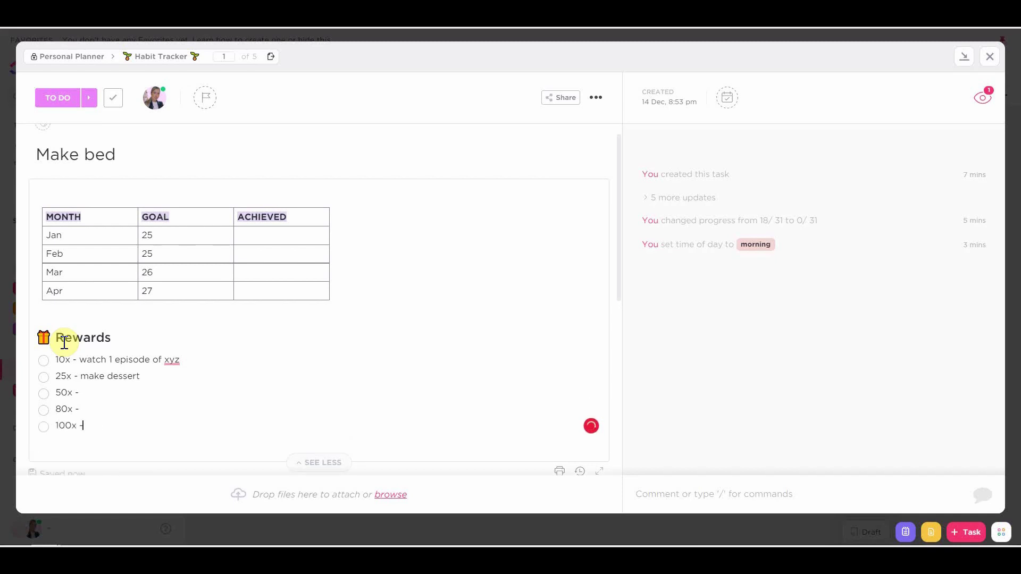
# Step: Bold the five reward checklist lines and select the whole description for copying
pyautogui.moveTo(95, 424); pyautogui.dragTo(3, 205)
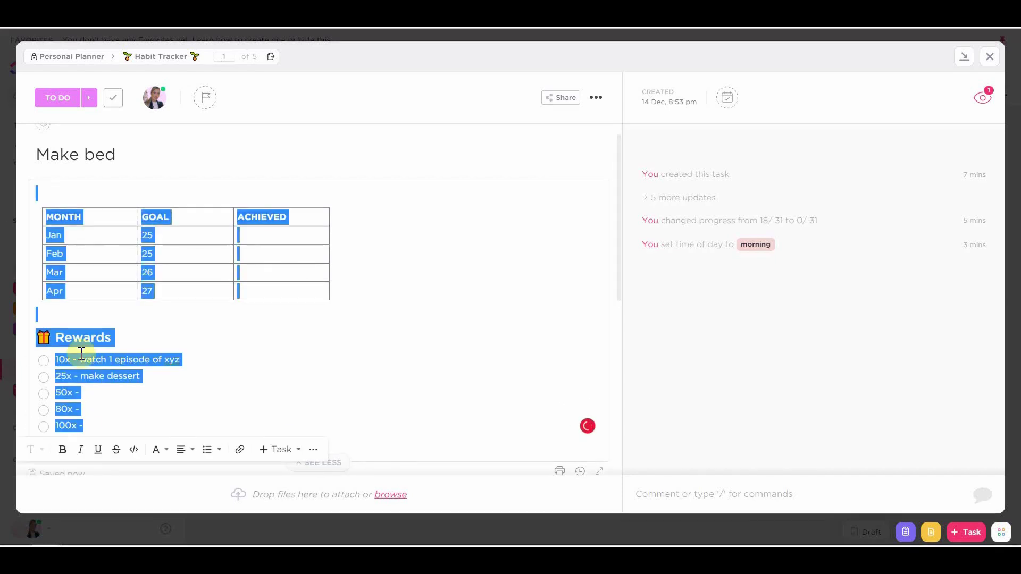
pyautogui.moveTo(87, 423); pyautogui.dragTo(24, 355)
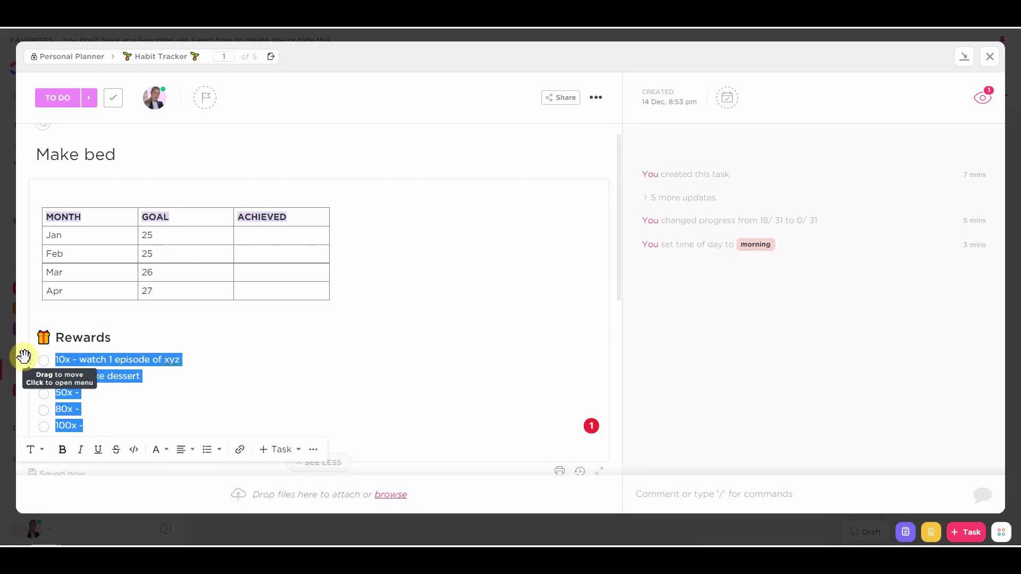
pyautogui.click(62, 449)
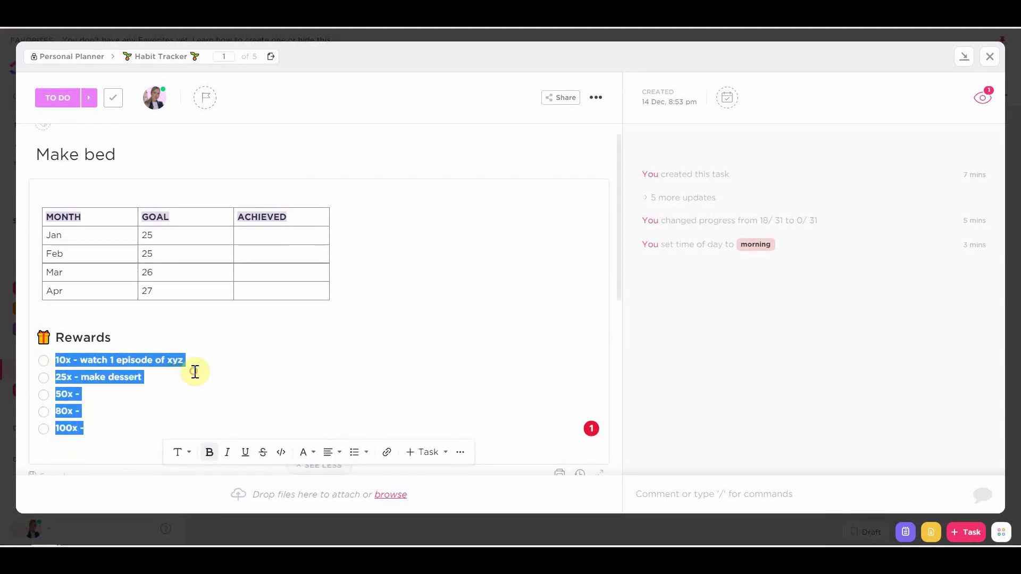
pyautogui.tripleClick(155, 355)
pyautogui.click(98, 429)
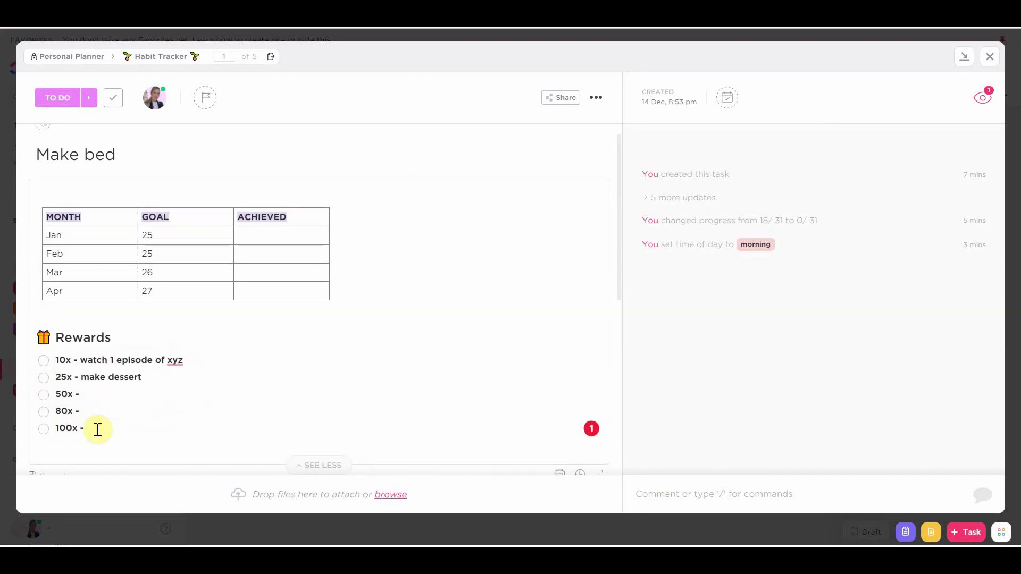
pyautogui.moveTo(97, 429); pyautogui.dragTo(9, 198)
pyautogui.hotkey('ctrl', 'c')
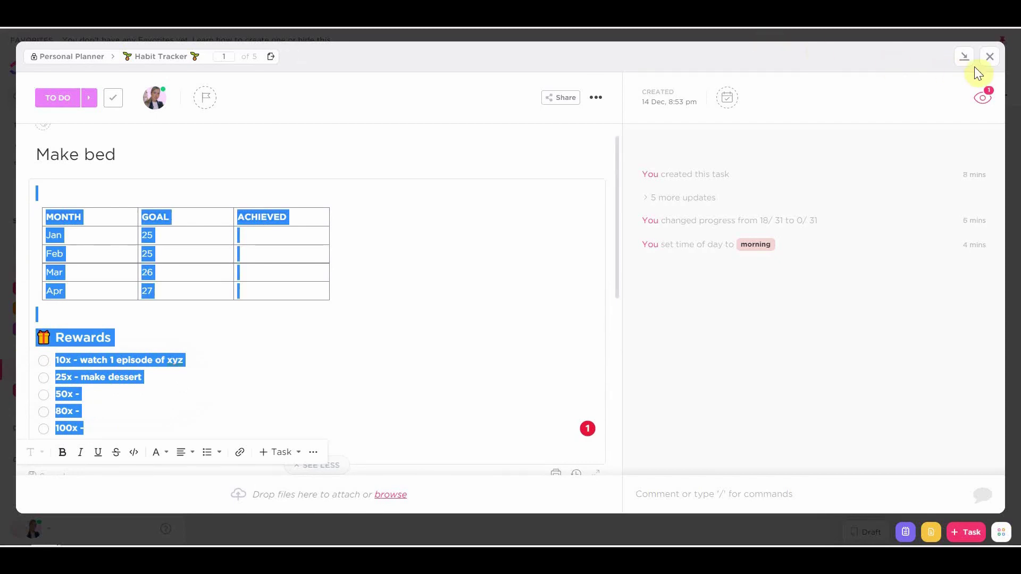
# Step: Paste the goal table and Rewards checklist into the Workout task's description
pyautogui.click(990, 57)
pyautogui.click(297, 291)
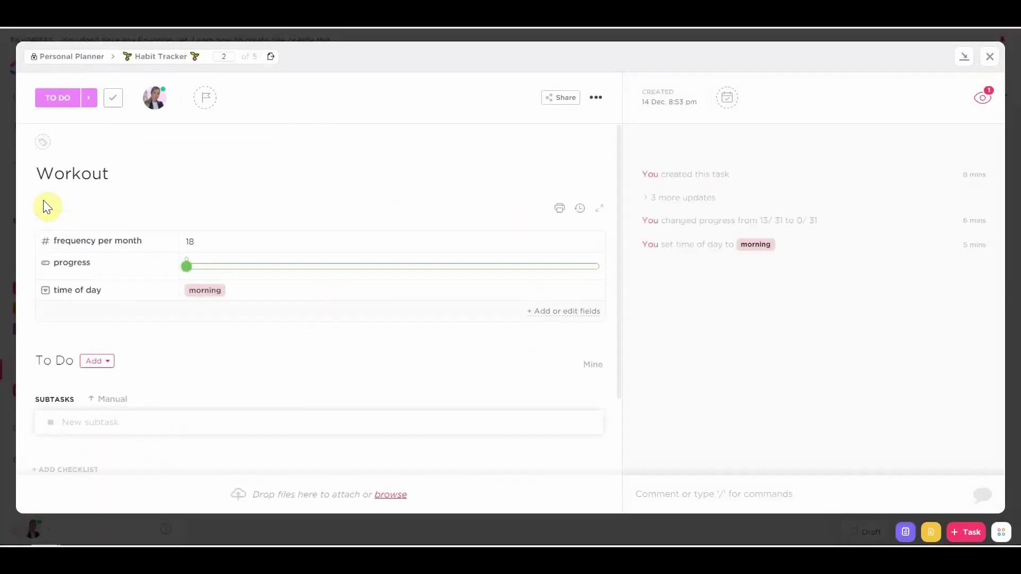
pyautogui.click(57, 212)
pyautogui.hotkey('ctrl', 'v')
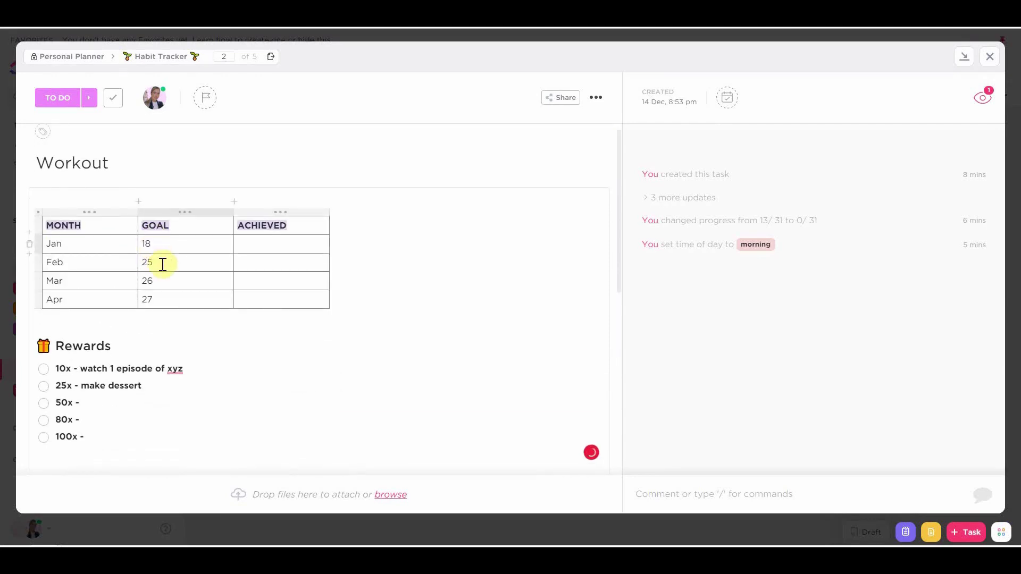
# Step: Change Workout's goals to 18, 18, 20, 20 and drop 'make dessert' from the 25x reward
pyautogui.write('8')
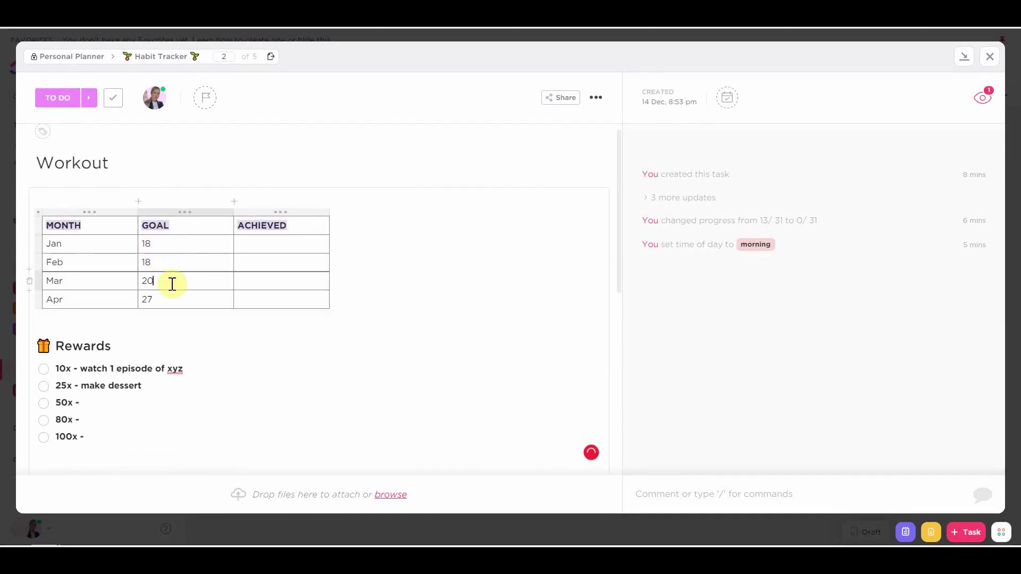
pyautogui.scroll(-2, 273, 337)
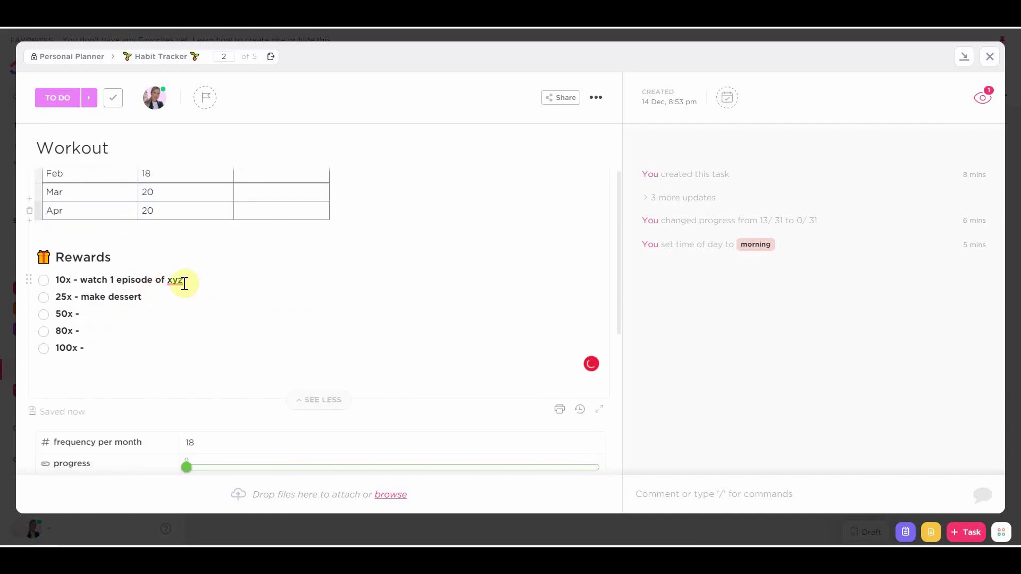
pyautogui.moveTo(194, 280); pyautogui.dragTo(83, 276)
pyautogui.write('abc')
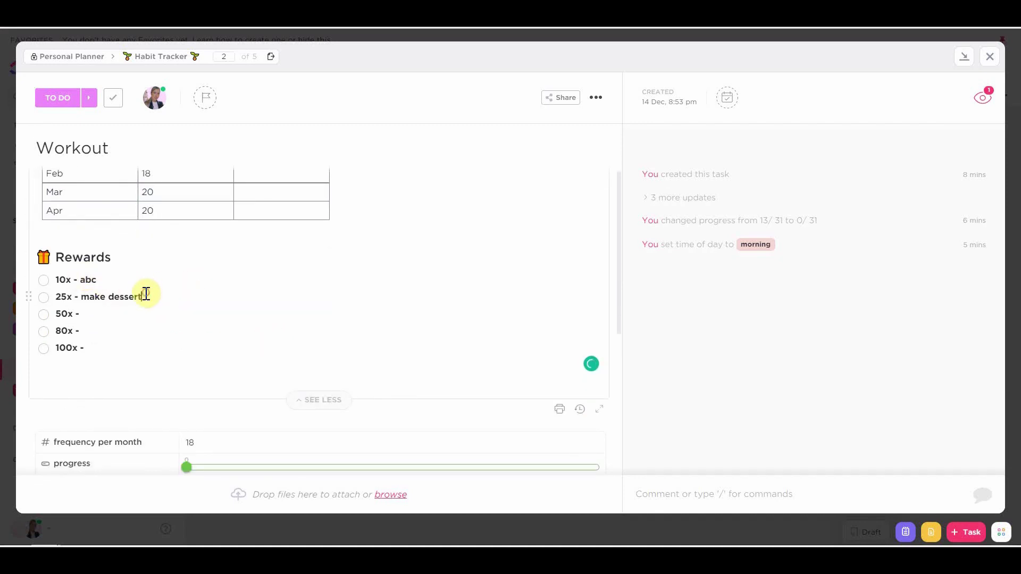
pyautogui.moveTo(145, 294); pyautogui.dragTo(82, 296)
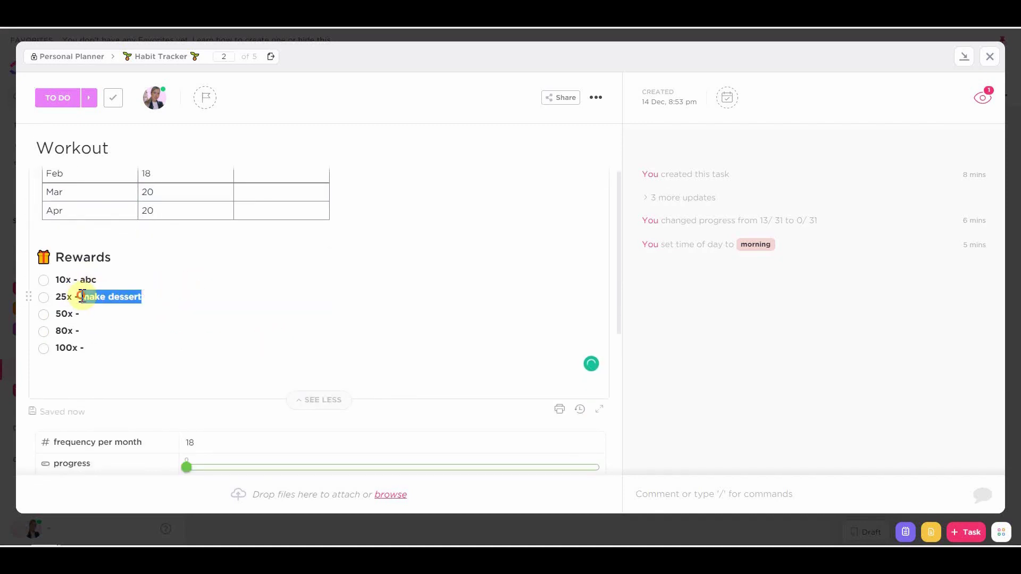
pyautogui.press('BackSpace')
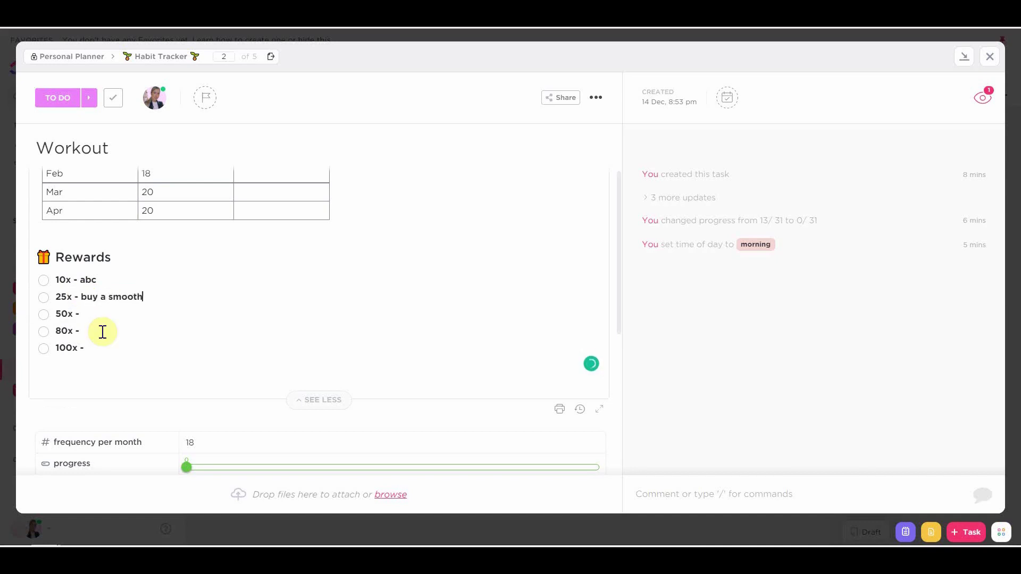
pyautogui.scroll(-1, 103, 309)
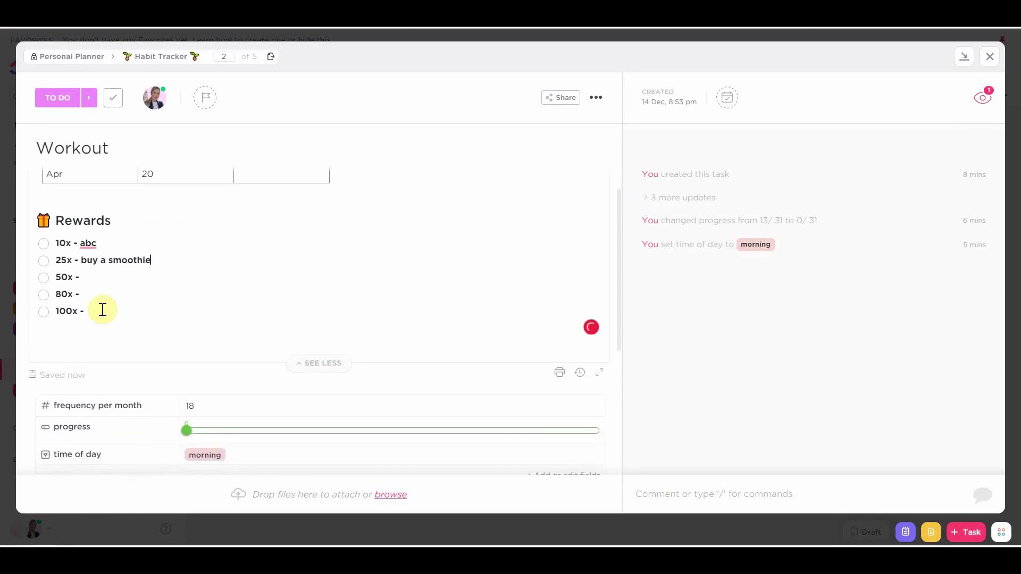
pyautogui.scroll(-5, 102, 311)
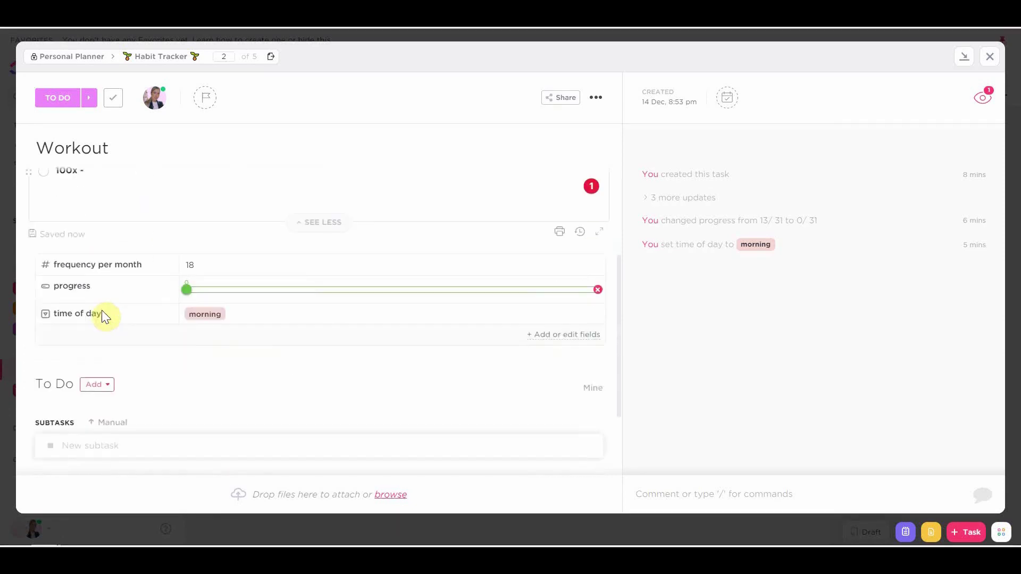
pyautogui.click(984, 57)
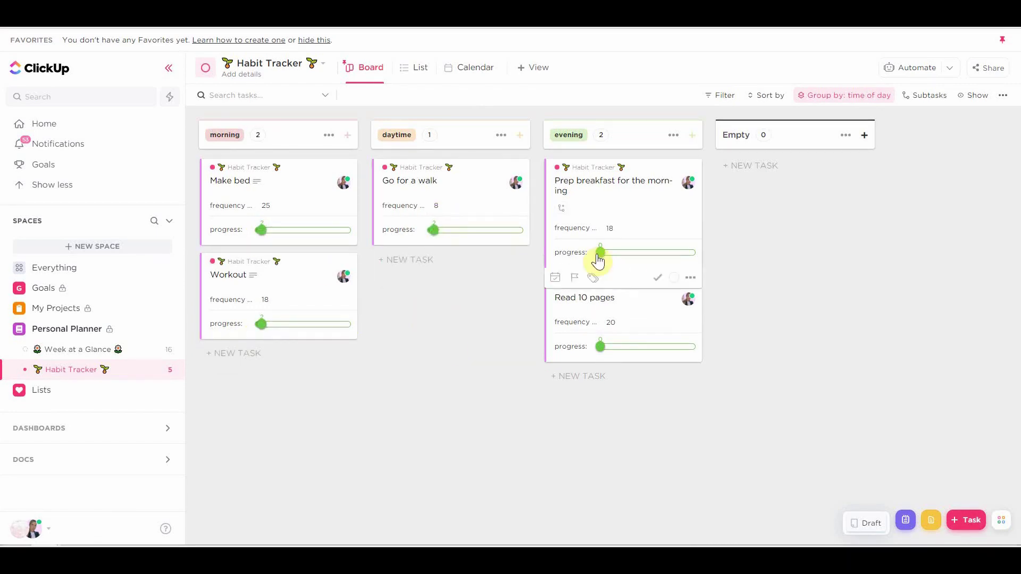
# Step: Set progress to Prep breakfast 30, Read 10 pages 14, Workout 12, and raise Go for a walk and Make bed
pyautogui.moveTo(605, 252); pyautogui.dragTo(661, 252)
pyautogui.moveTo(602, 347); pyautogui.dragTo(643, 347)
pyautogui.moveTo(439, 245); pyautogui.dragTo(470, 248)
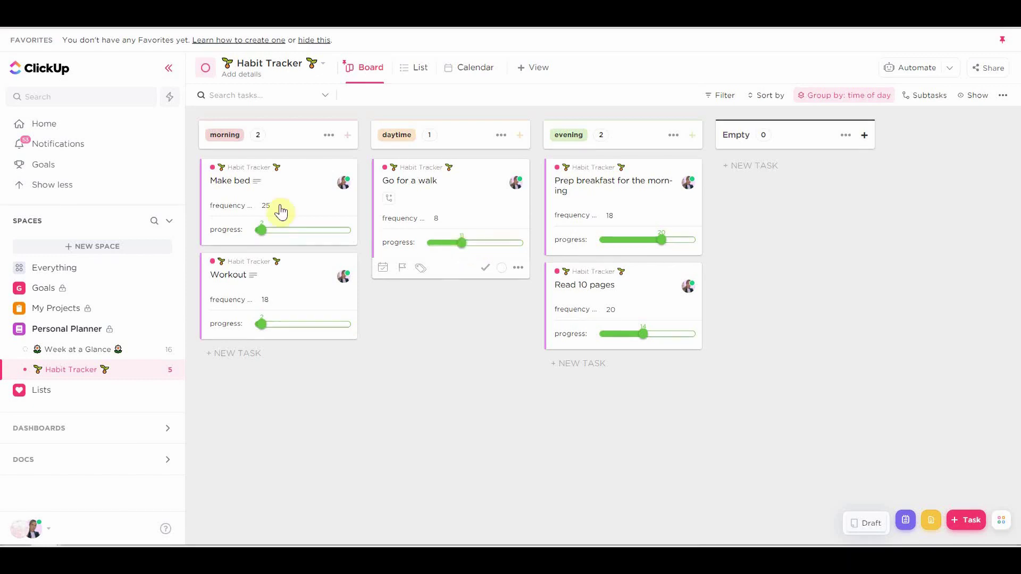
pyautogui.moveTo(265, 244); pyautogui.dragTo(287, 252)
pyautogui.click(298, 239)
pyautogui.moveTo(264, 340); pyautogui.dragTo(292, 339)
pyautogui.click(126, 354)
# Step: Reopen the Habit Tracker board showing progress 30, 14 and 12 on the habit cards
pyautogui.click(99, 372)
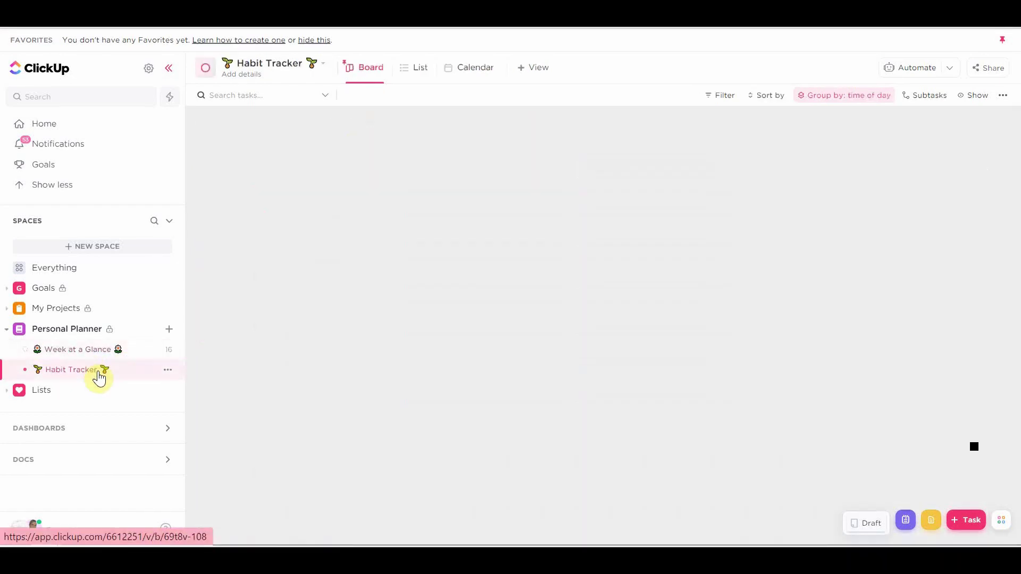